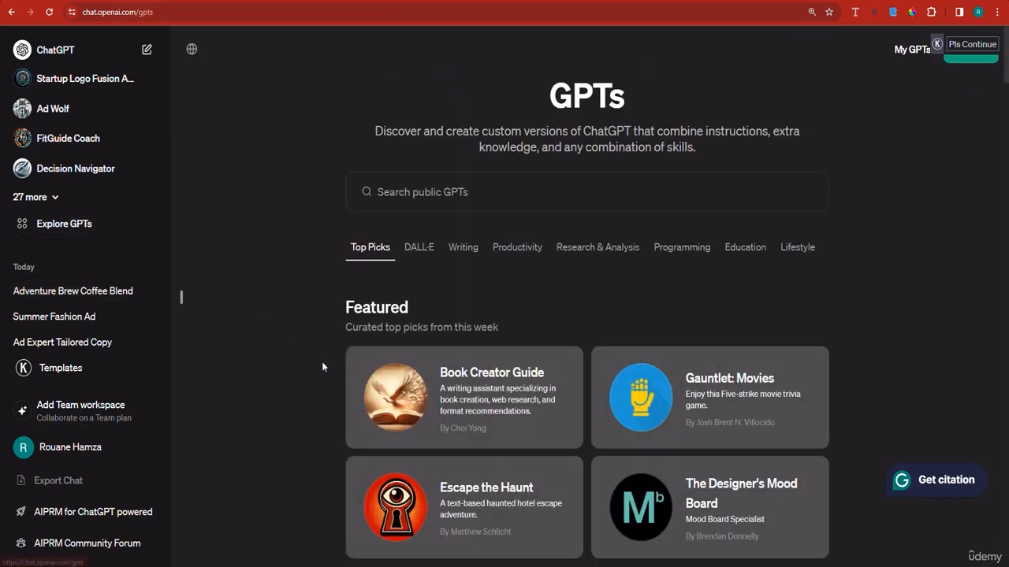
# Look through the public GPT listings, including the AIPRM Community GPTs and the DALL·E category
pyautogui.scroll(-6, 565, 286)
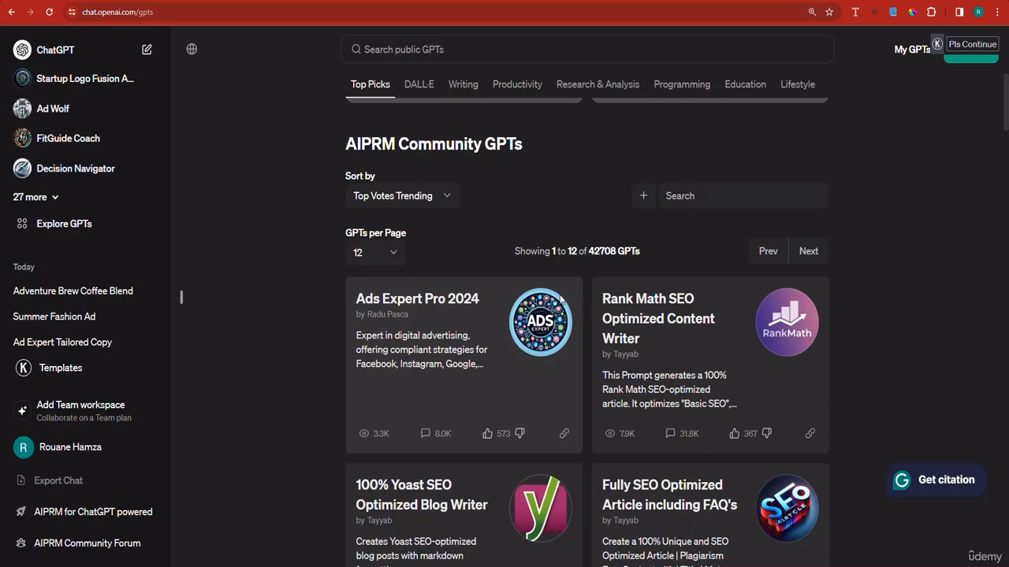
pyautogui.scroll(-3, 560, 297)
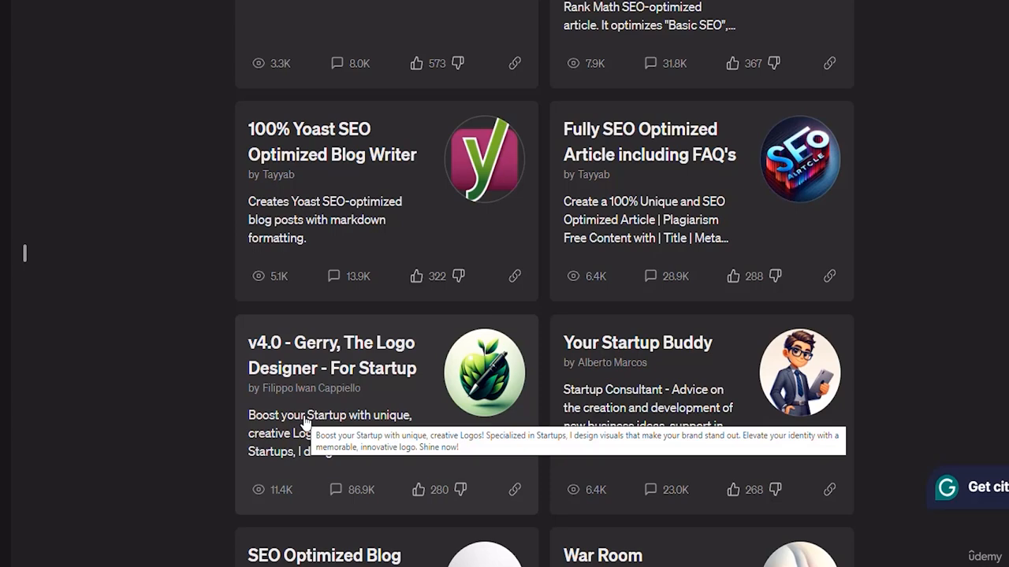
pyautogui.scroll(1, 387, 536)
pyautogui.scroll(-2, 388, 541)
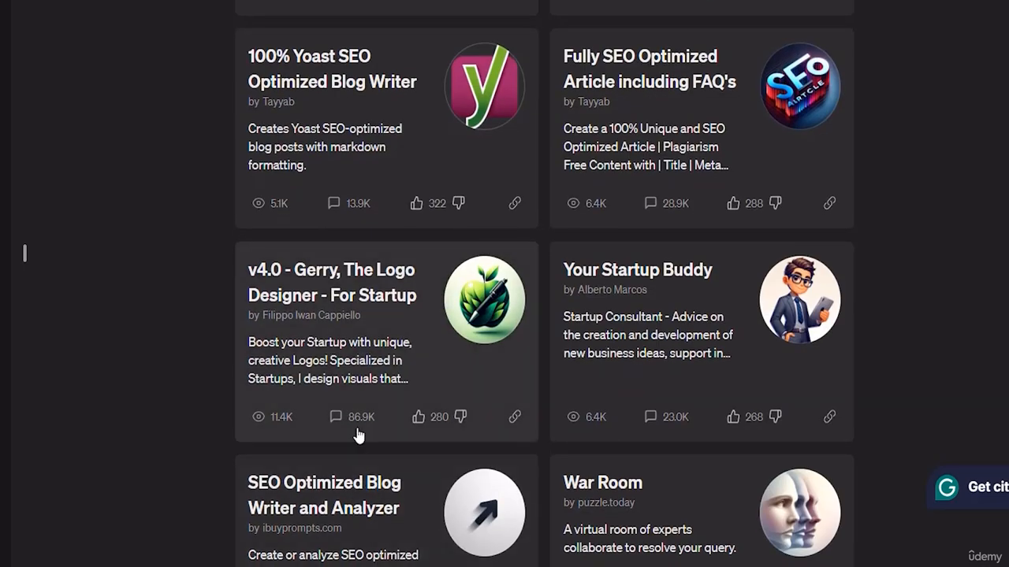
pyautogui.scroll(-5, 385, 396)
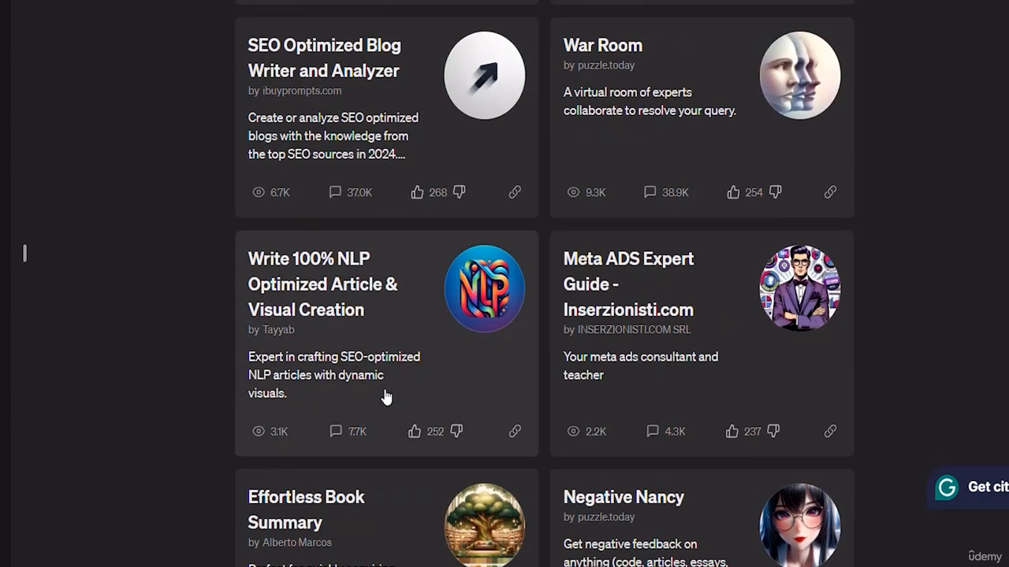
pyautogui.scroll(-2, 386, 397)
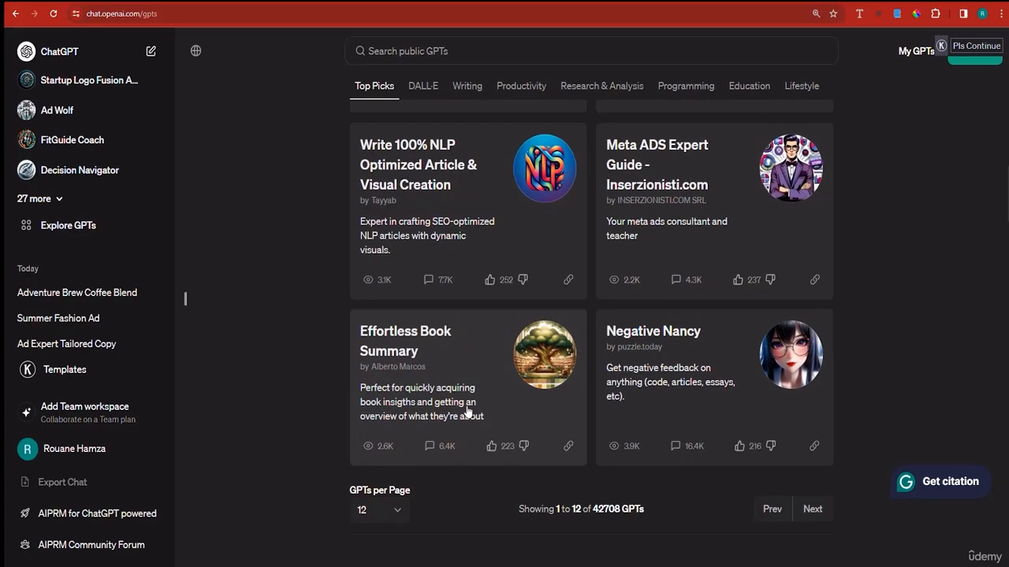
pyautogui.scroll(-3, 385, 397)
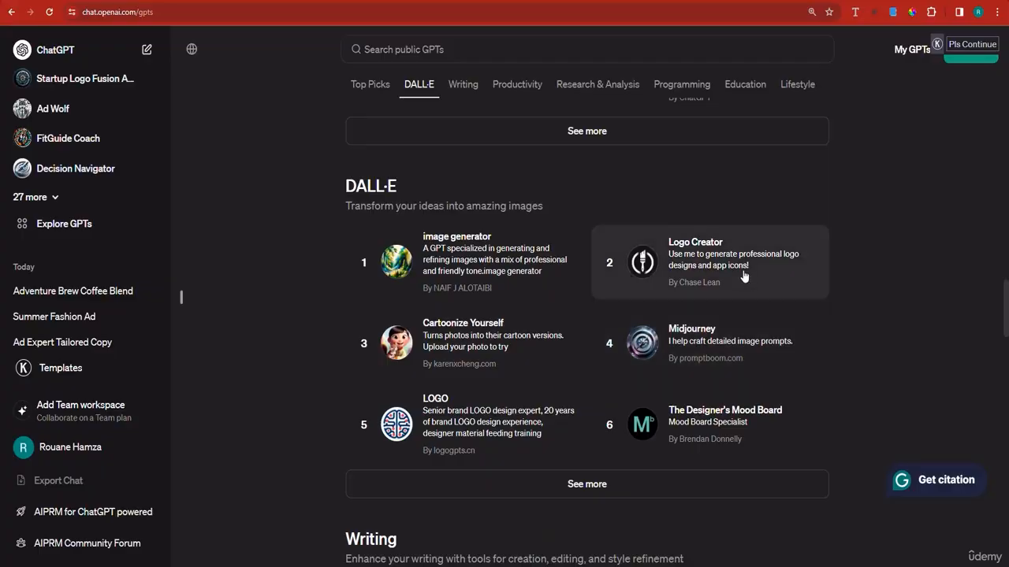
pyautogui.moveTo(1004, 308); pyautogui.dragTo(1006, 47)
pyautogui.scroll(1, 863, 279)
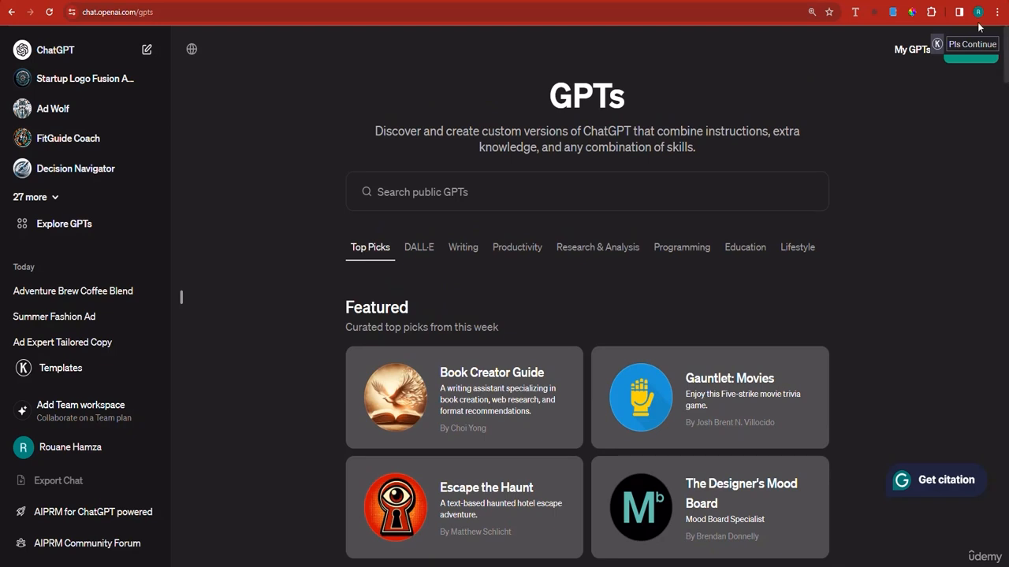
# Open the new GPT editor, and in a ChatGPT chat request a minimalist professional website-logo GPT that asks for brand colors, tagline, name and product
pyautogui.click(957, 66)
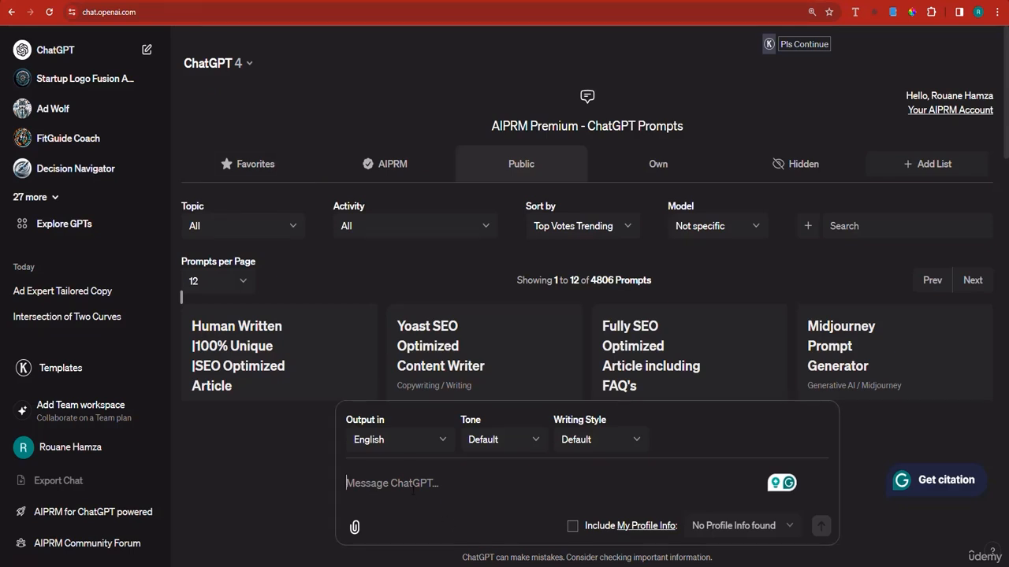
pyautogui.write("I want to create a GPT specialized in website LOGO creation in a minimalist professional style, it should ask the user about their brand colors, their brand tagline, their brand name, and the product that they are selling, and I want it to be powerful, and it should ask the user if they liked the logo or not, if yes, then it's good, if they don't like it, it should create a new one, and the conversation starters should start with the questions it should ask, if there is any missing information, it should tell the person, but it should make it quick.")
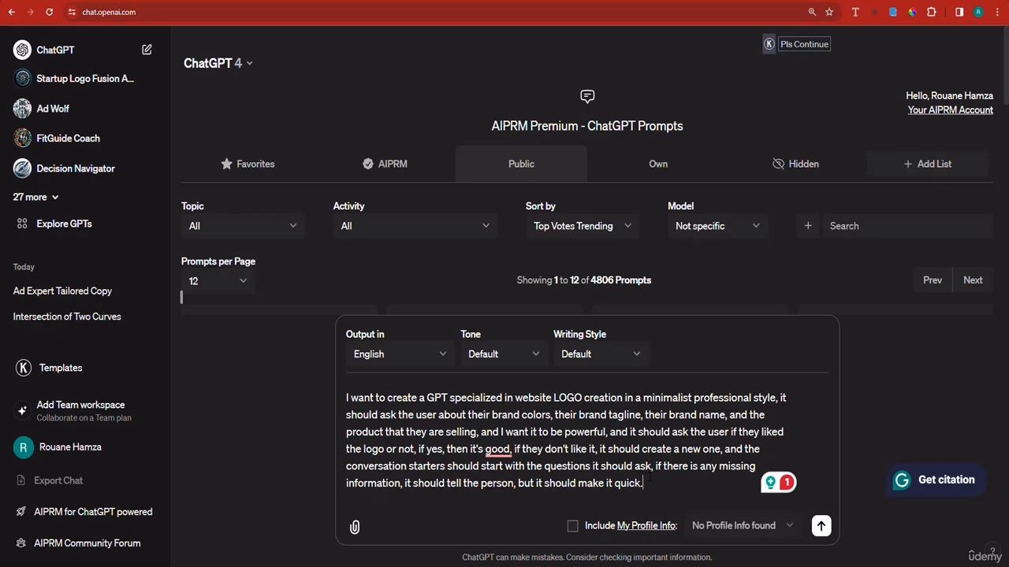
pyautogui.click(819, 525)
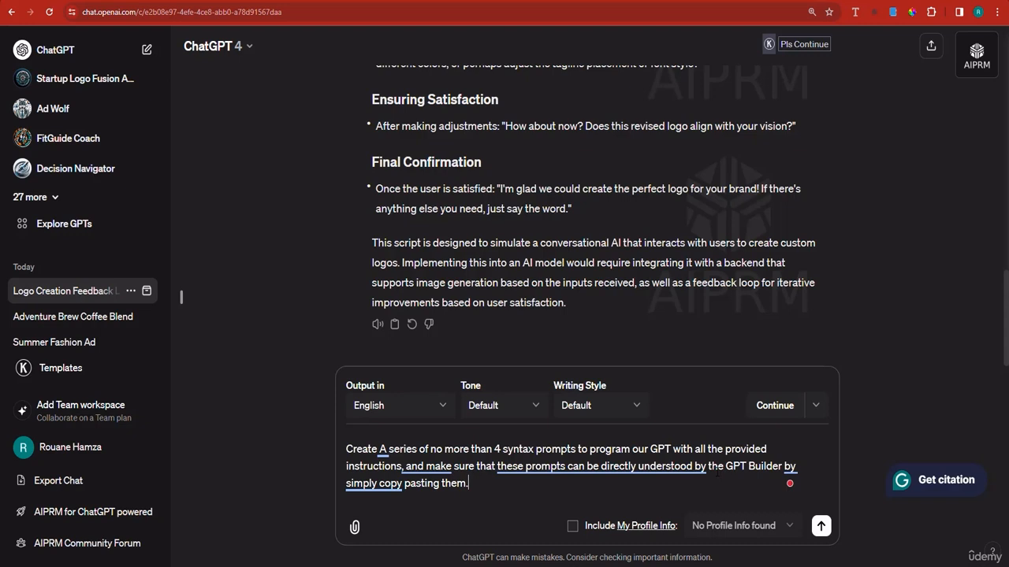
# Append "and I want you to mention a copyright disclaimer for the person to take their own responsibility." to the syntax-prompts request and send it
pyautogui.write('and I want you to mention ')
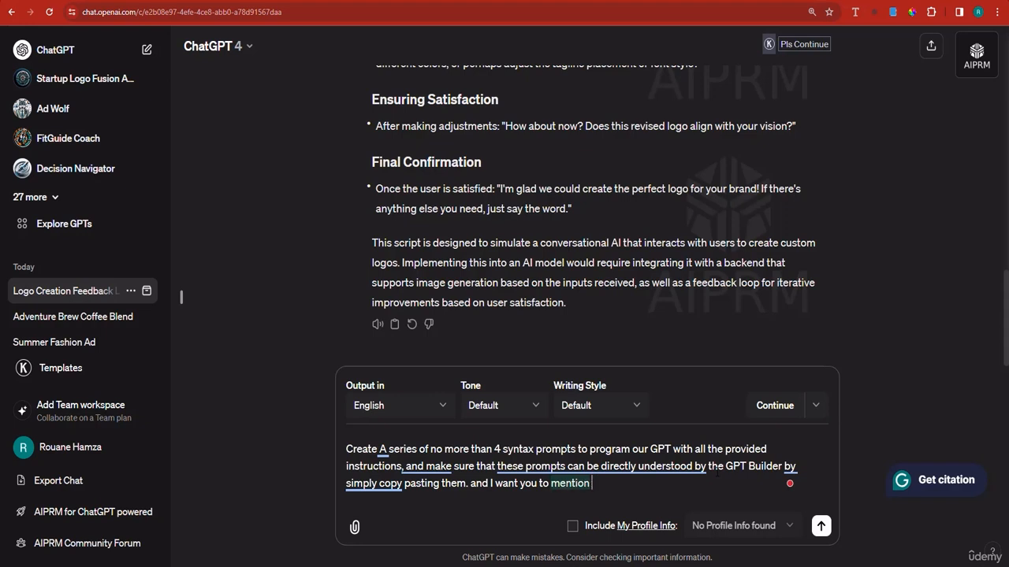
pyautogui.write('a sol')
pyautogui.press('BackSpace')
pyautogui.press('BackSpace')
pyautogui.press('BackSpace')
pyautogui.write('copyright')
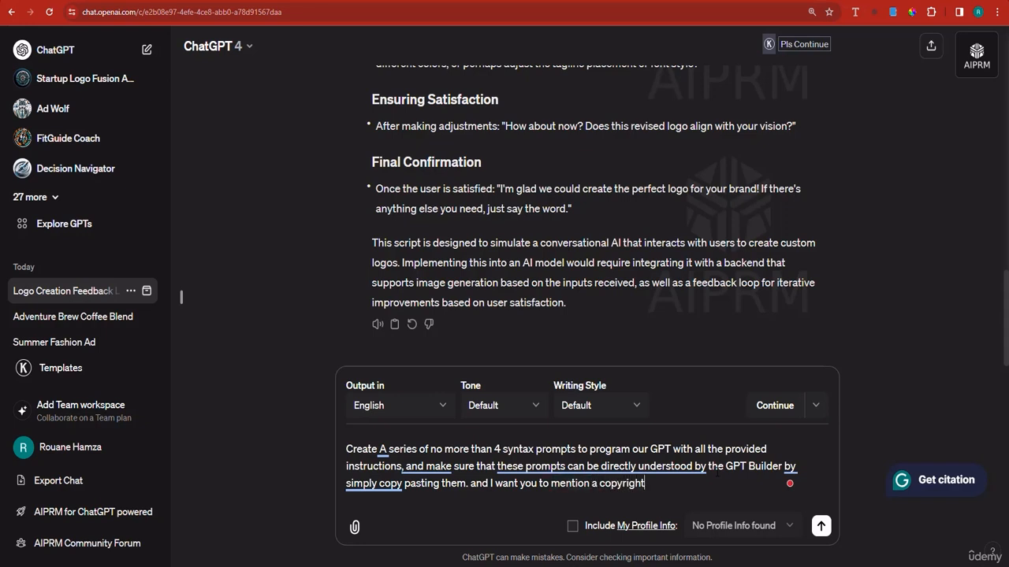
pyautogui.write(' disclamer')
pyautogui.press('BackSpace')
pyautogui.press('BackSpace')
pyautogui.press('BackSpace')
pyautogui.press('BackSpace')
pyautogui.write('imer for the person ')
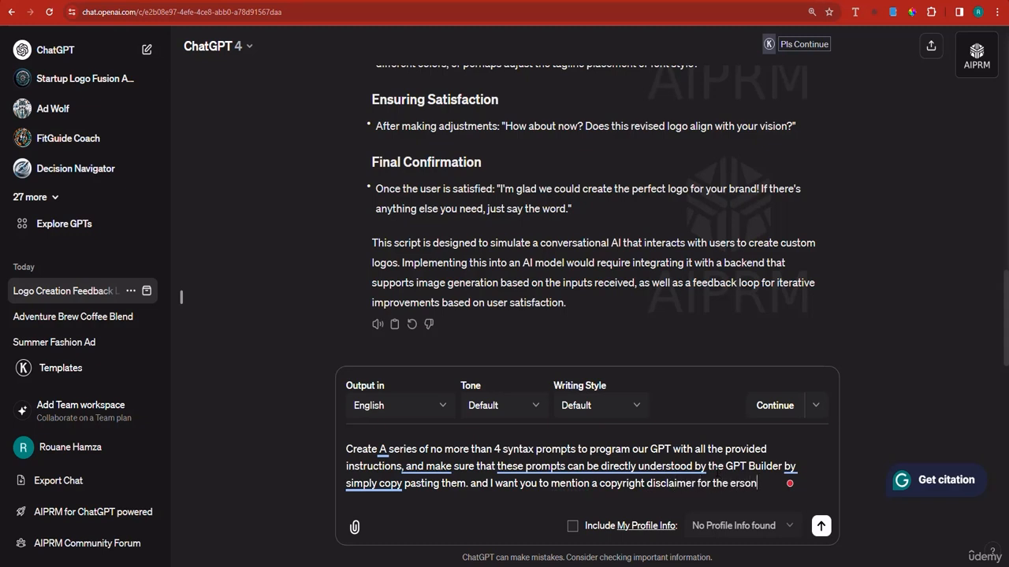
pyautogui.write('to take their')
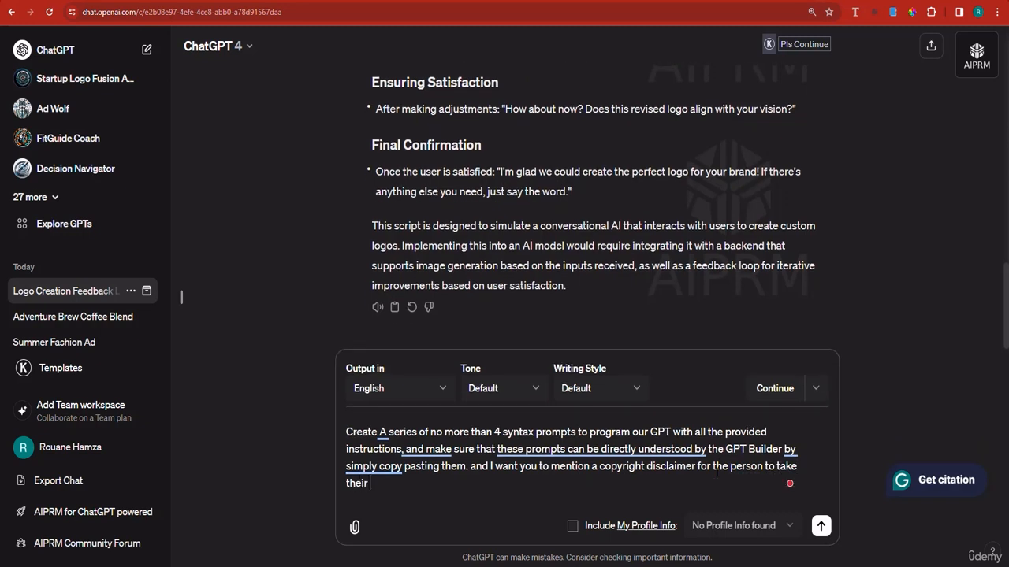
pyautogui.write(' own di')
pyautogui.press('BackSpace')
pyautogui.press('BackSpace')
pyautogui.write('responsa')
pyautogui.press('BackSpace')
pyautogui.write('ibility.')
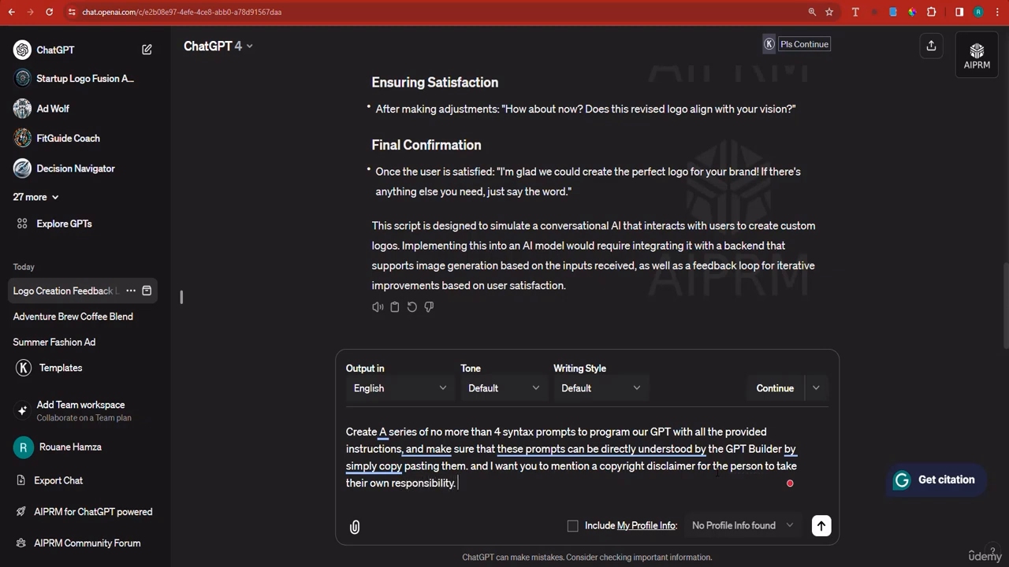
pyautogui.press('Return')
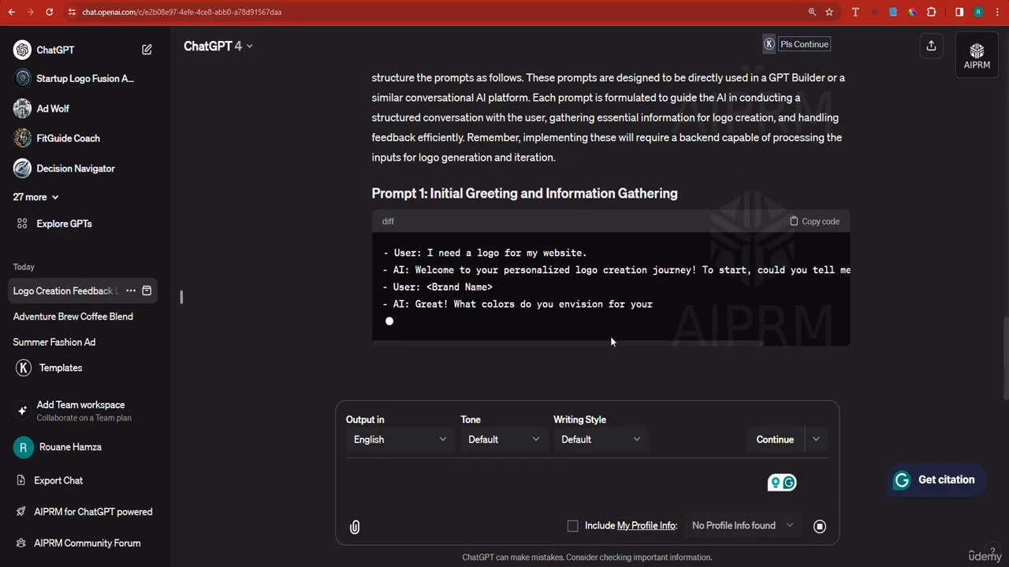
# Copy Prompt 1, the initial greeting and information gathering script, and send it to the GPT Builder
pyautogui.scroll(2, 788, 272)
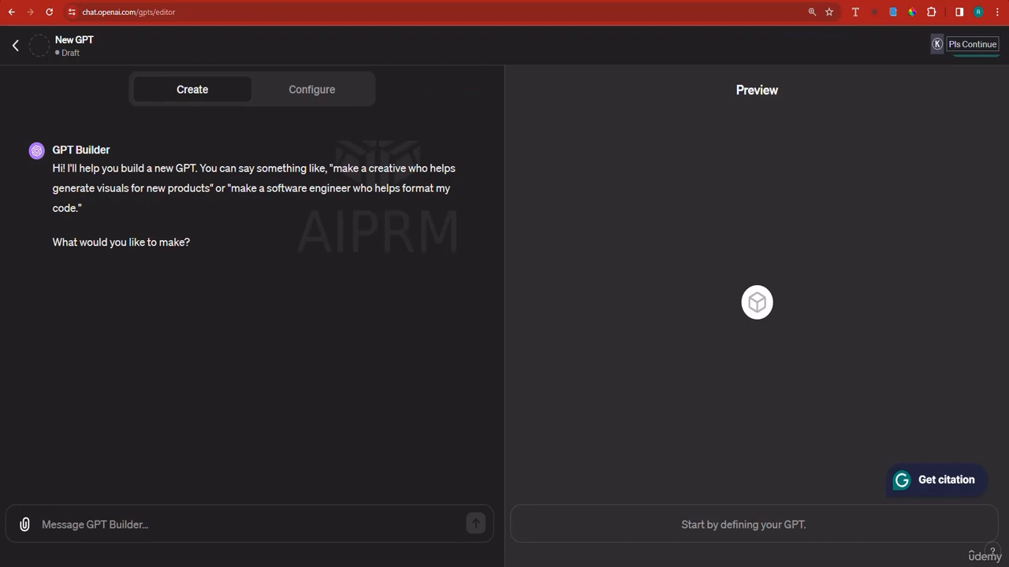
pyautogui.click(178, 535)
pyautogui.hotkey('ctrl', 'v')
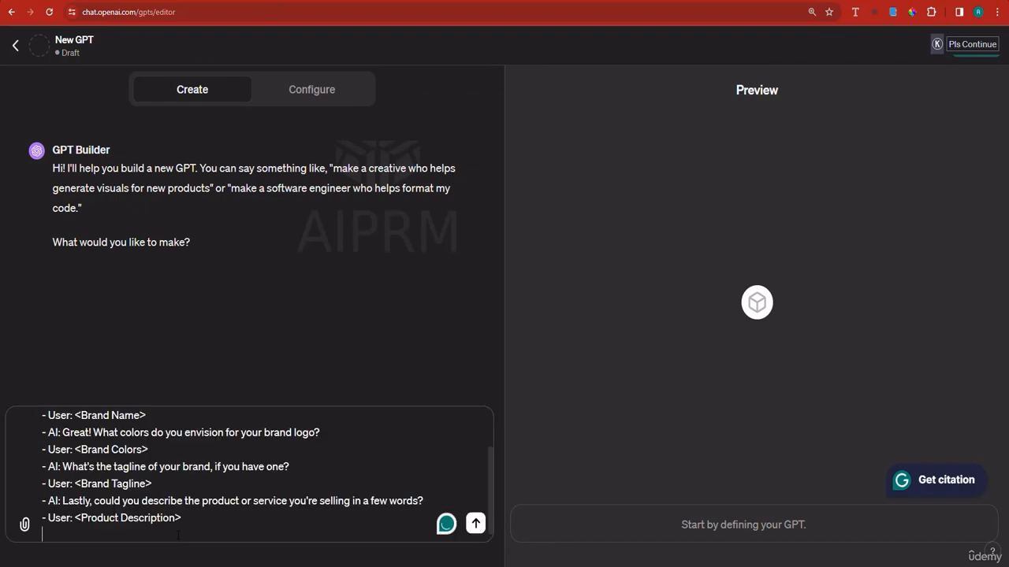
pyautogui.press('Return')
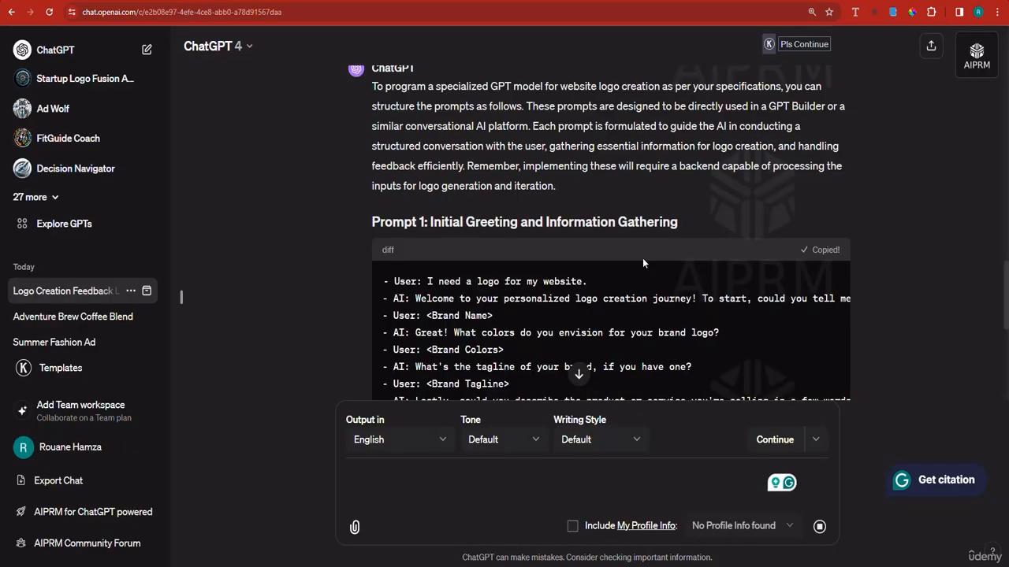
# Copy the Prompt 2 script for handling missing information from the ChatGPT answer
pyautogui.scroll(-3, 728, 292)
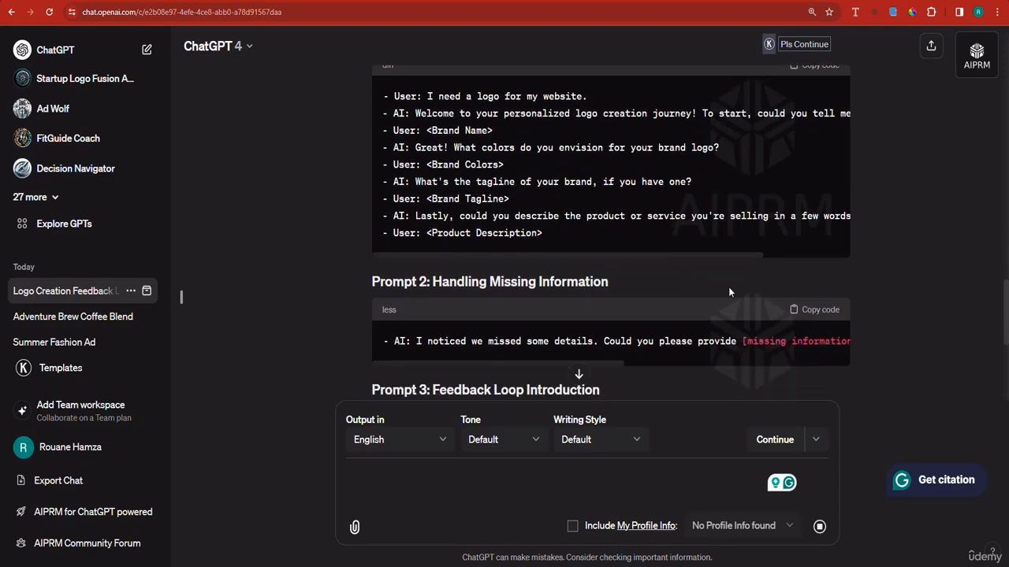
pyautogui.scroll(-1, 809, 308)
pyautogui.doubleClick(816, 267)
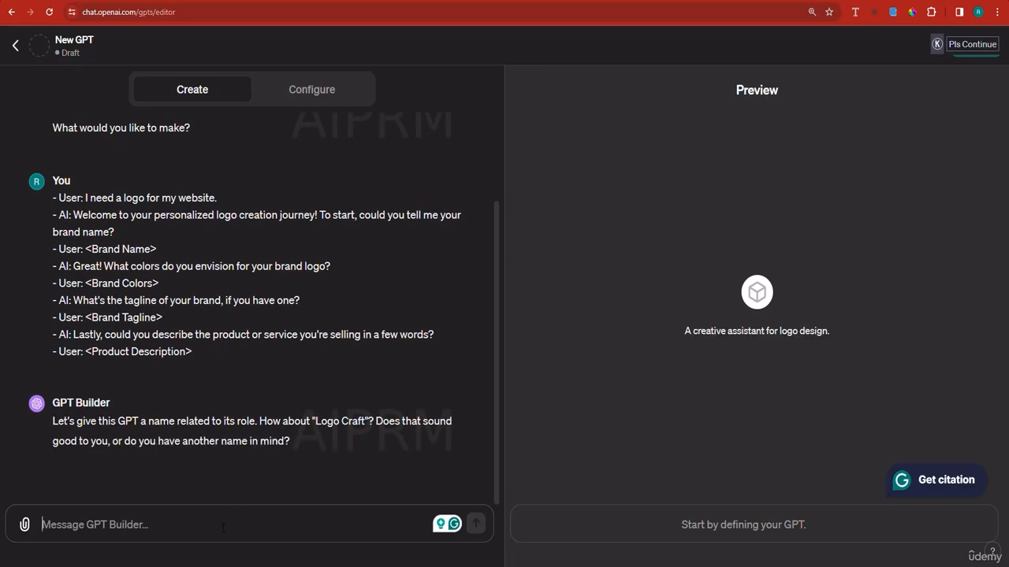
# Answer the GPT Builder's naming question with "Logo Engineer is better"
pyautogui.write('L')
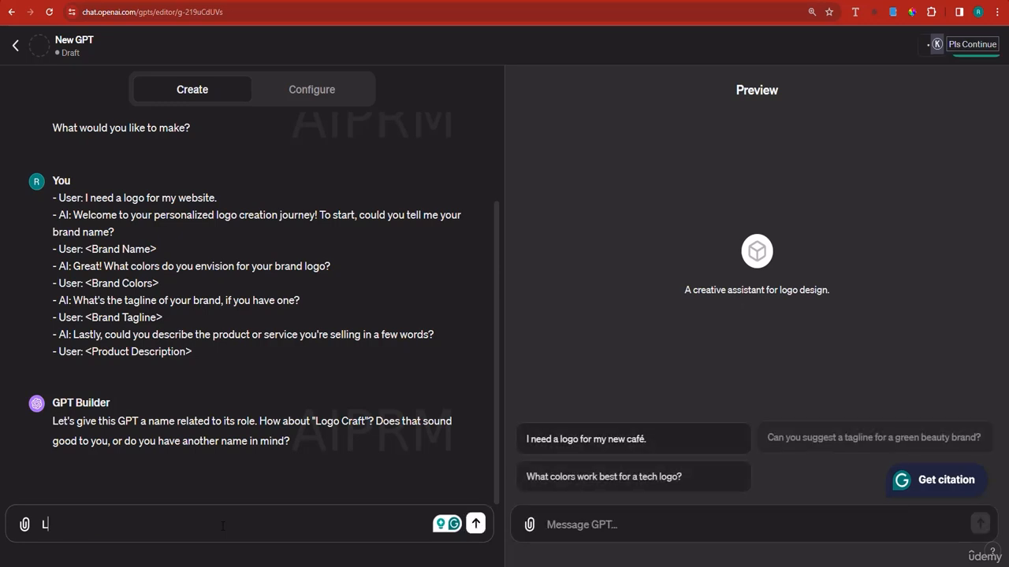
pyautogui.write('ogo E')
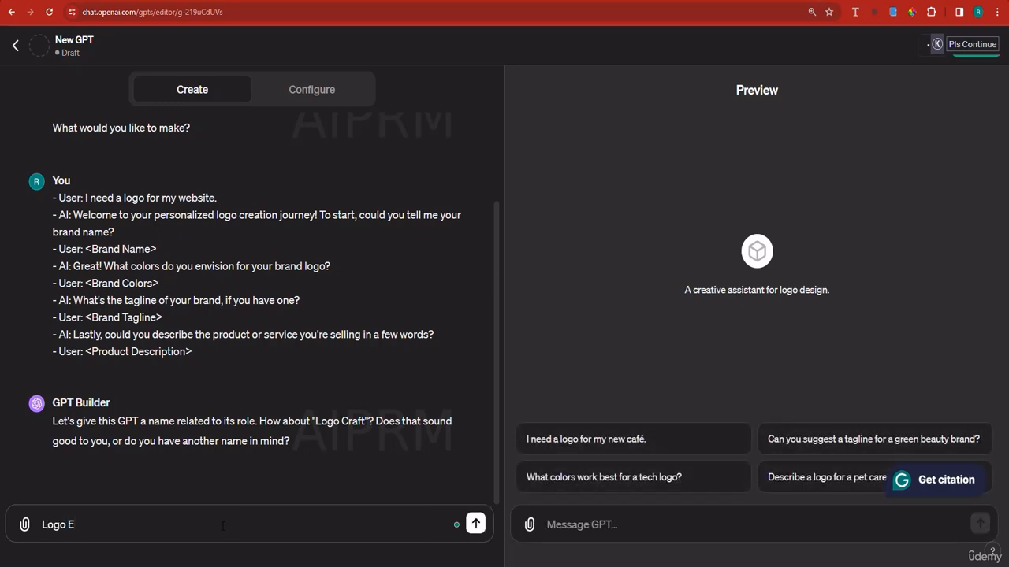
pyautogui.write('ngineer is better')
pyautogui.press('Return')
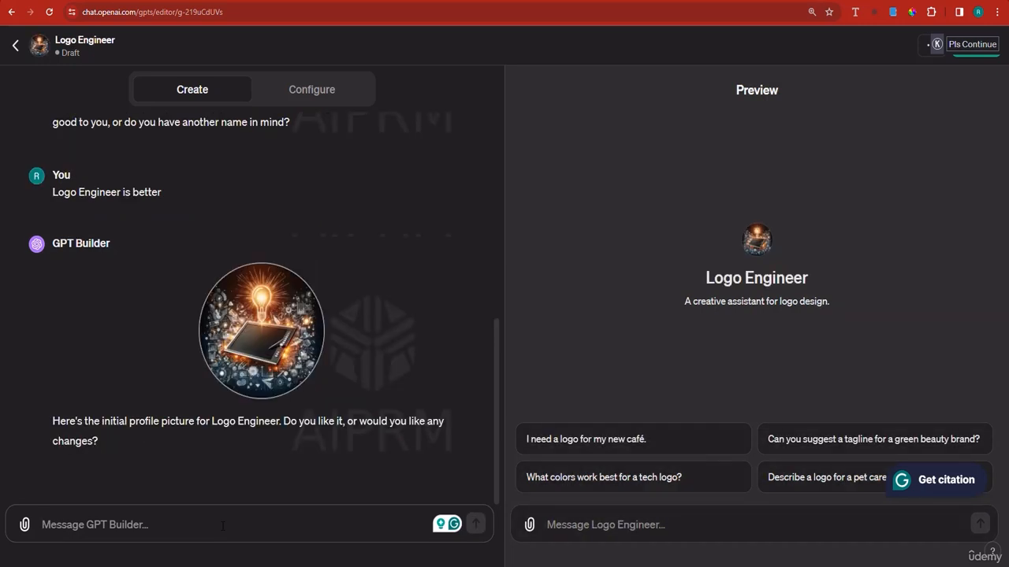
# Accept the proposed profile picture with "Yes," and include the copied Prompt 2 missing-information script in the same reply
pyautogui.write('Yes')
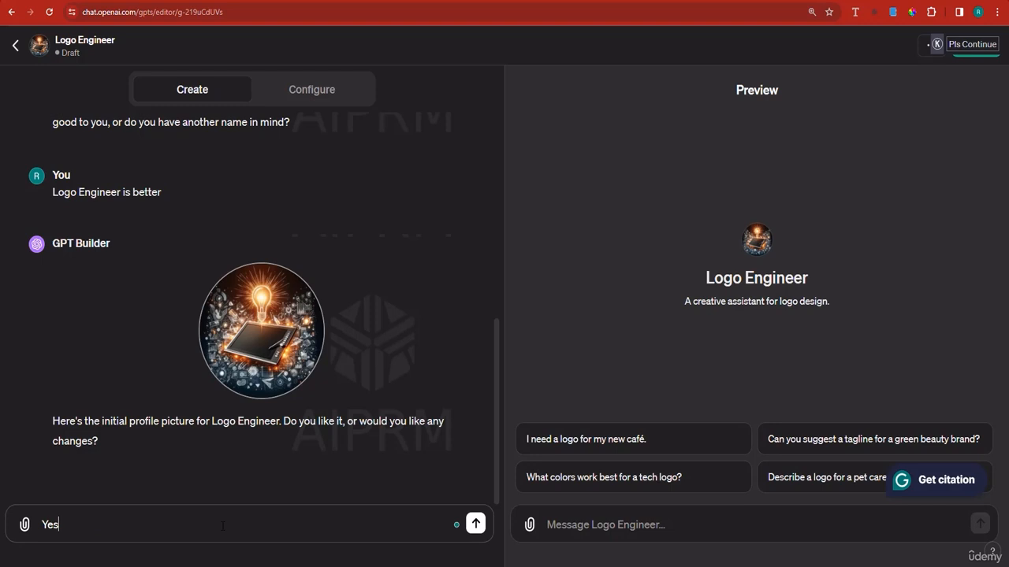
pyautogui.write(',')
pyautogui.hotkey('ctrl', 'v')
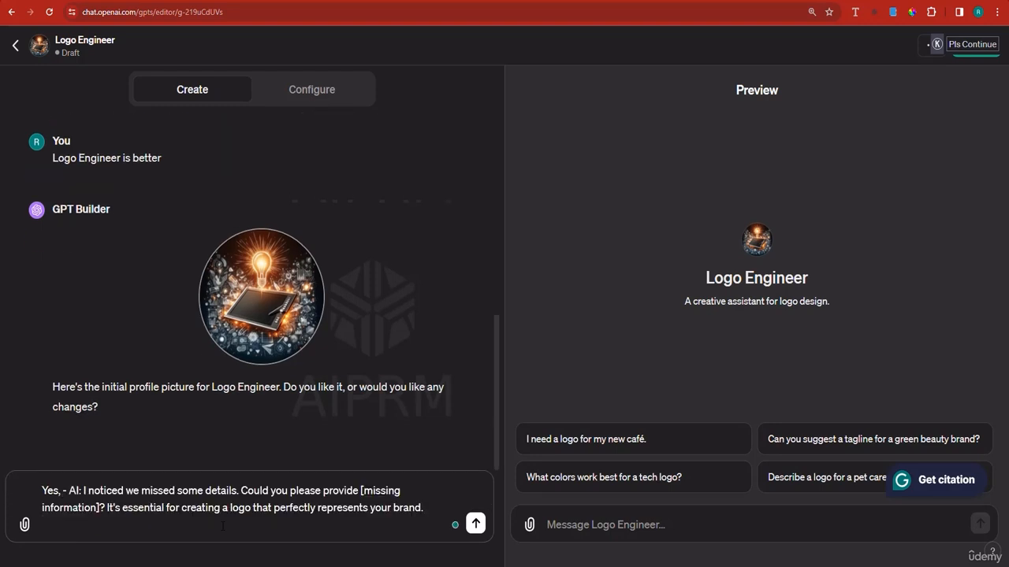
pyautogui.press('Return')
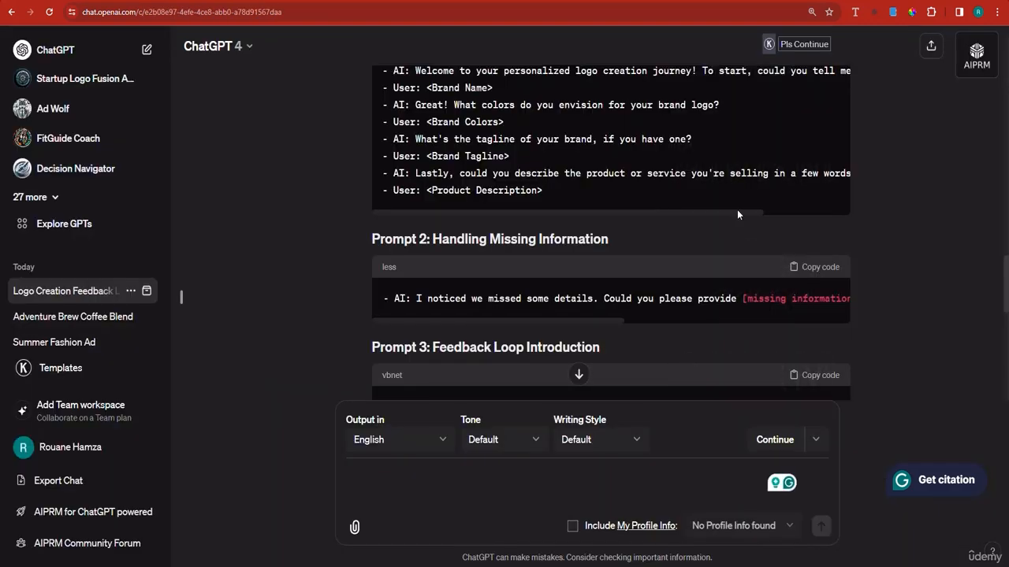
# Copy Prompt 3, the feedback loop introduction, from the ChatGPT answer and send it to the GPT Builder
pyautogui.scroll(-2, 737, 215)
pyautogui.click(820, 204)
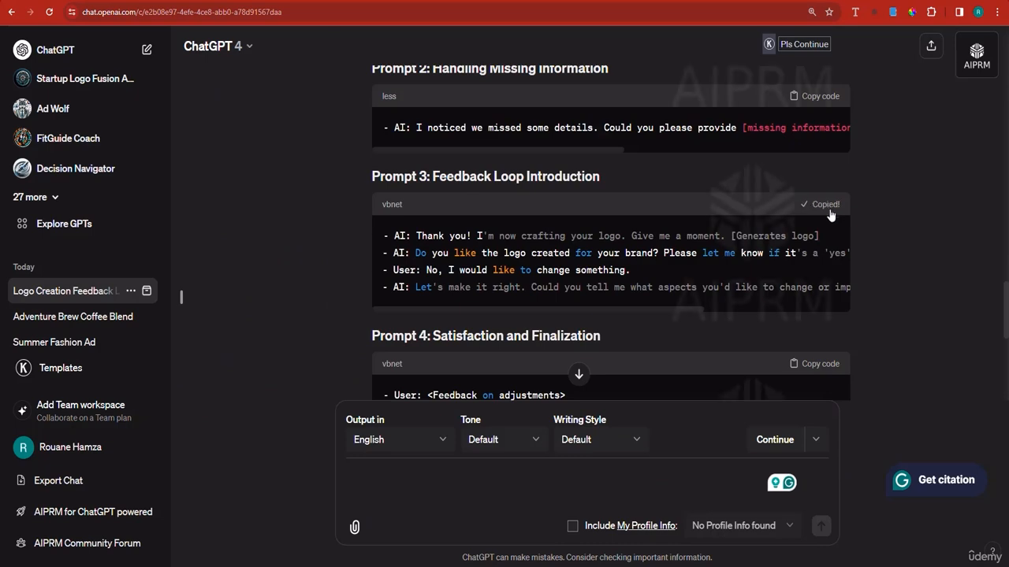
pyautogui.scroll(-3, 825, 213)
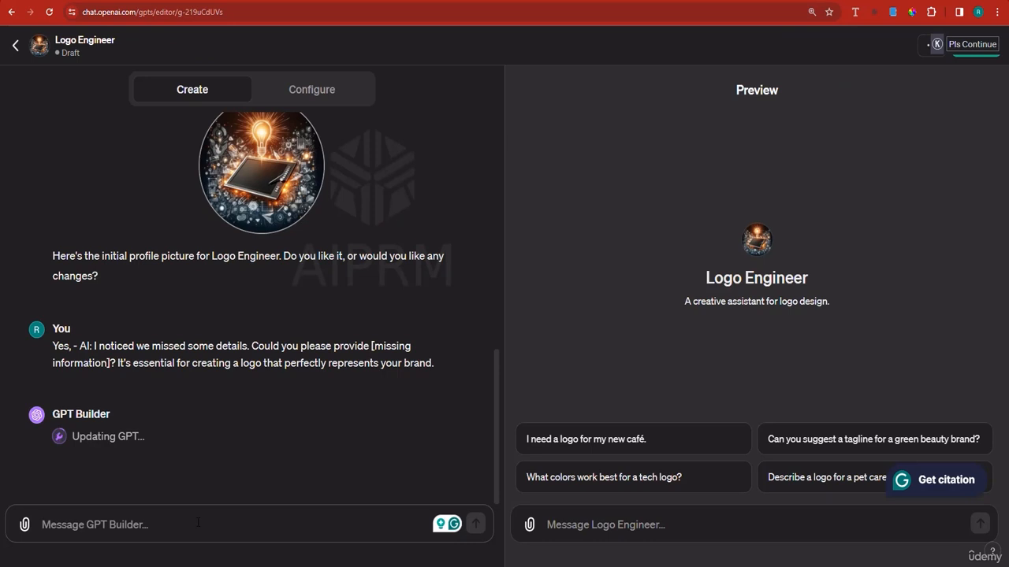
pyautogui.hotkey('ctrl', 'v')
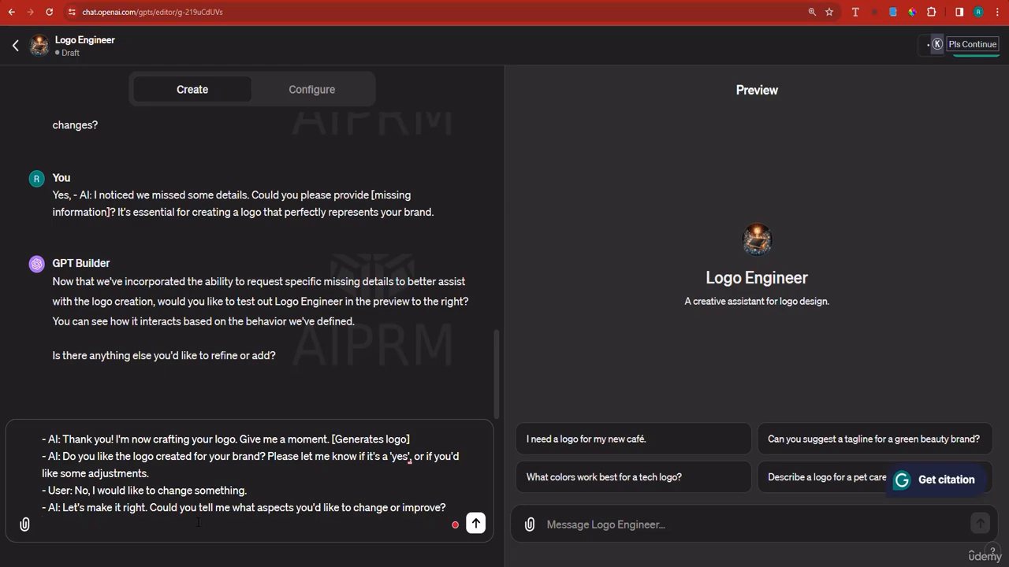
pyautogui.click(475, 523)
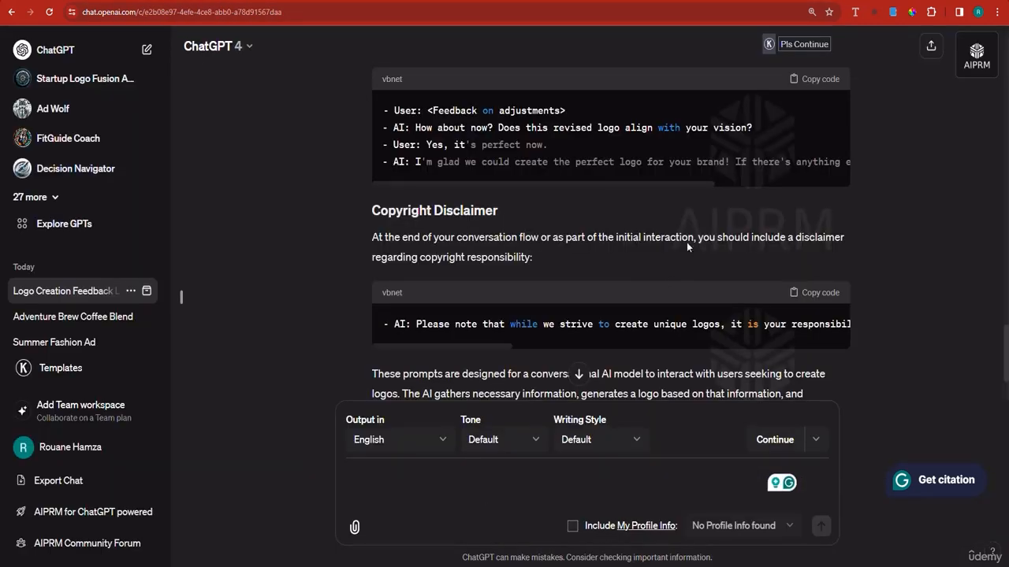
# Copy Prompt 4, the satisfaction and finalization script, from the ChatGPT answer and send it to the GPT Builder
pyautogui.scroll(1, 819, 142)
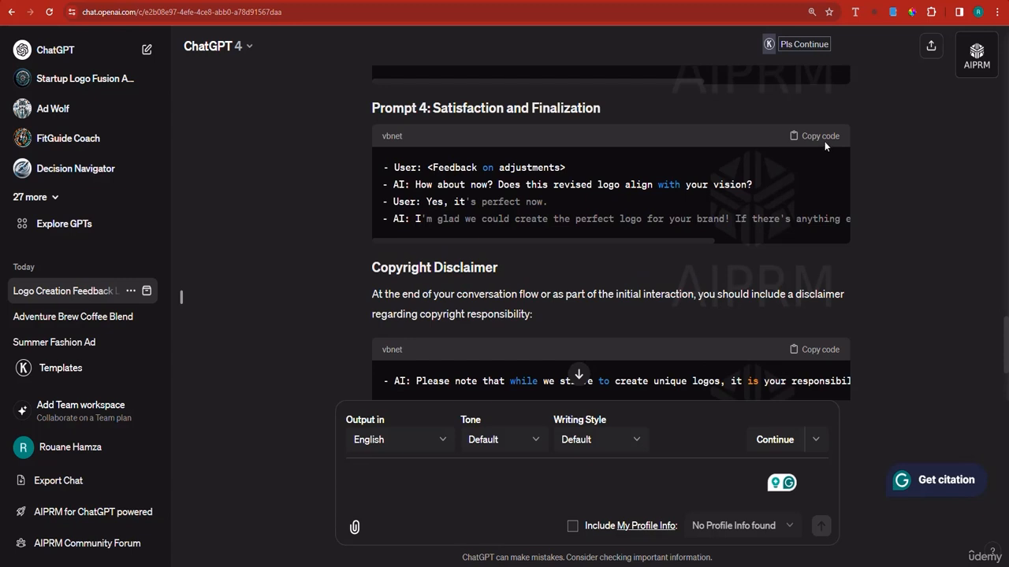
pyautogui.click(823, 140)
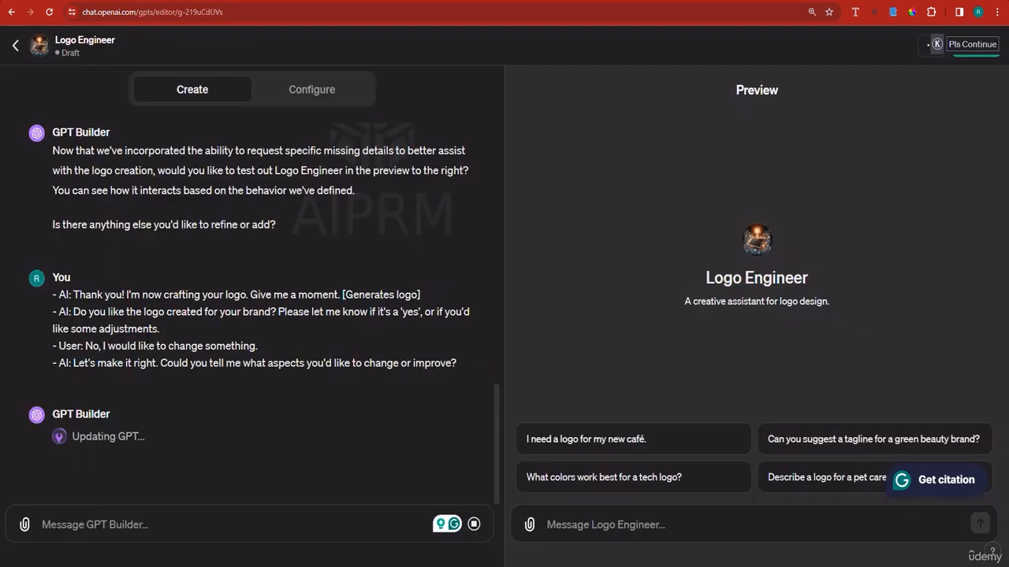
pyautogui.click(112, 526)
pyautogui.hotkey('ctrl', 'v')
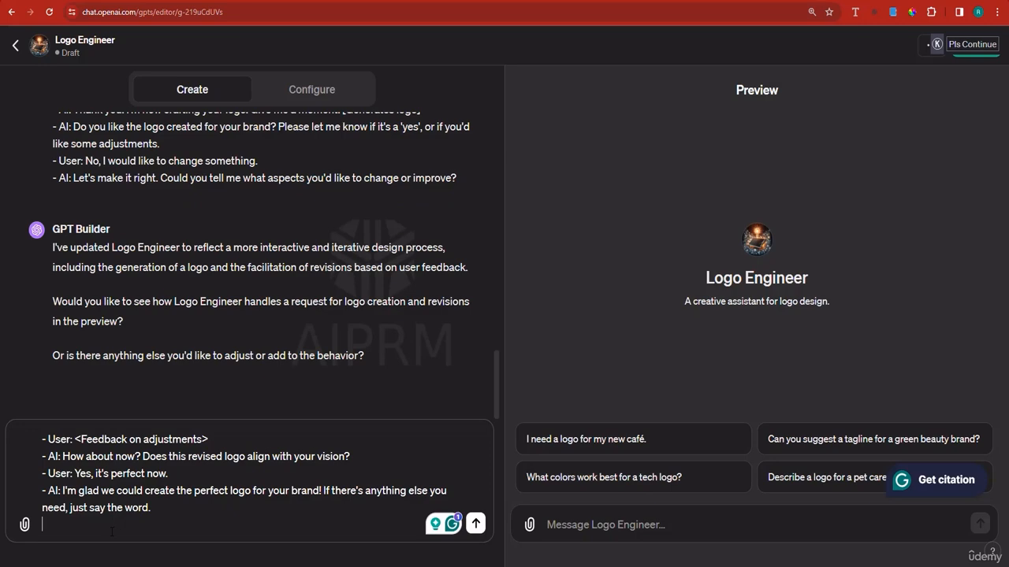
pyautogui.press('Return')
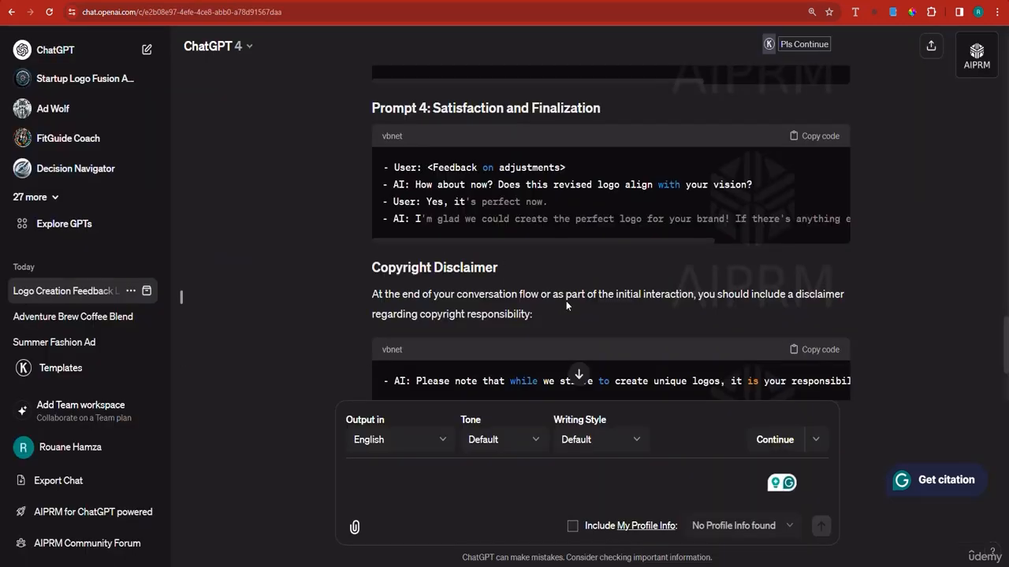
# Copy the Copyright Disclaimer script from the ChatGPT answer
pyautogui.scroll(-2, 566, 305)
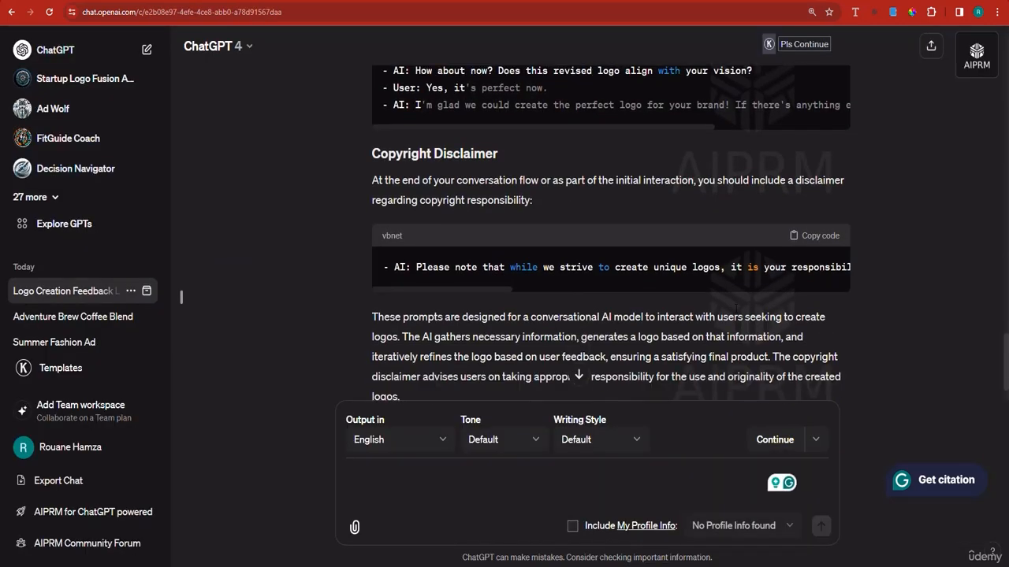
pyautogui.click(820, 238)
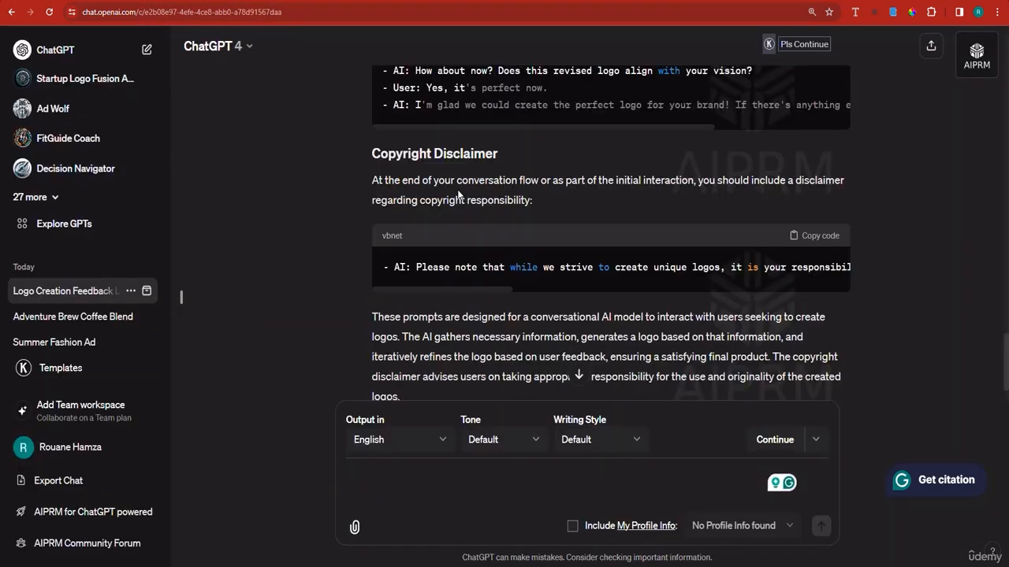
# Review the earlier ChatGPT answer sections and the GPT Builder conversation to check which Logo Engineer prompts have been covered
pyautogui.scroll(5, 457, 193)
pyautogui.scroll(15, 459, 193)
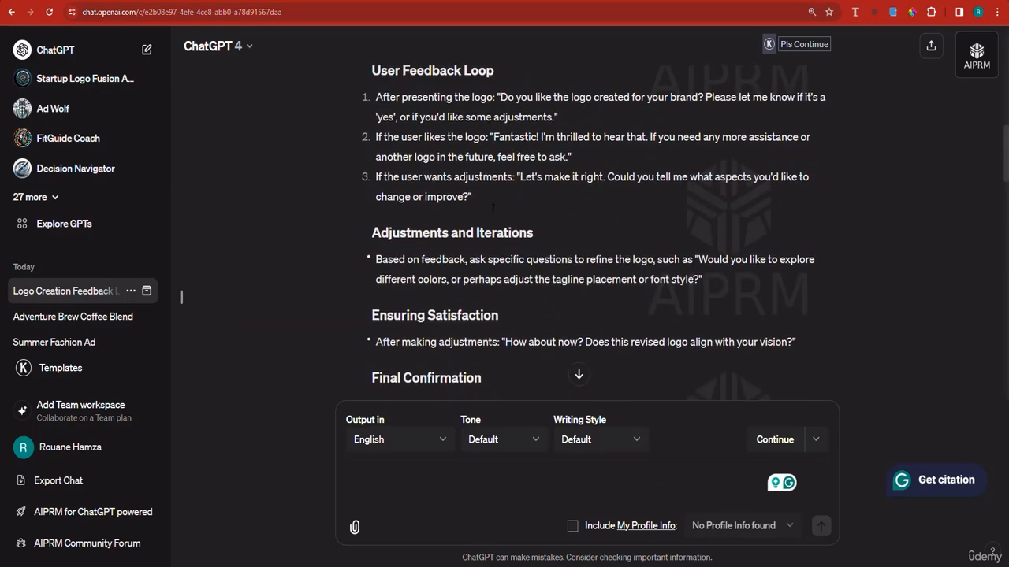
pyautogui.scroll(-6, 498, 211)
pyautogui.scroll(-10, 450, 226)
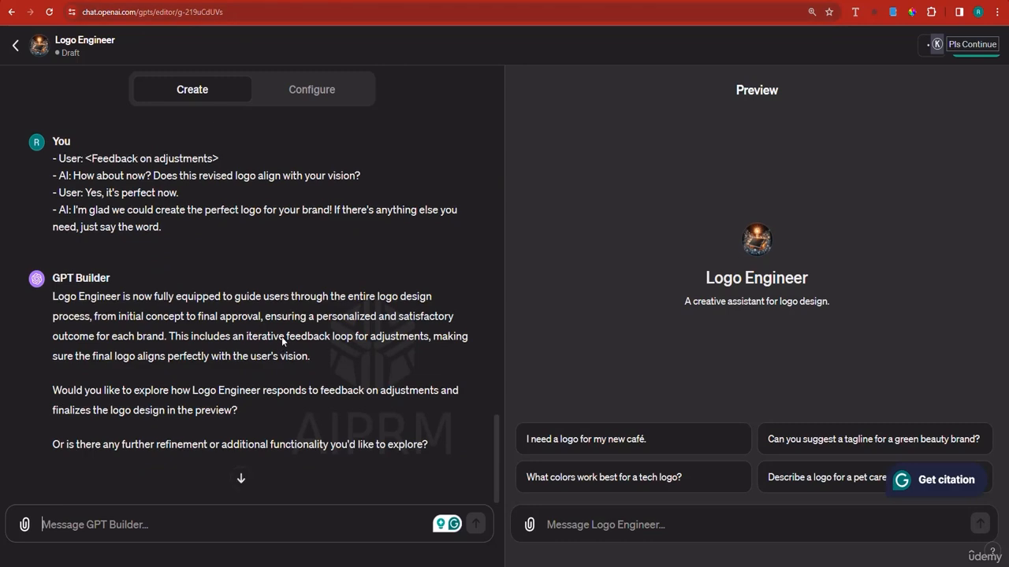
pyautogui.scroll(2, 265, 310)
pyautogui.scroll(4, 230, 301)
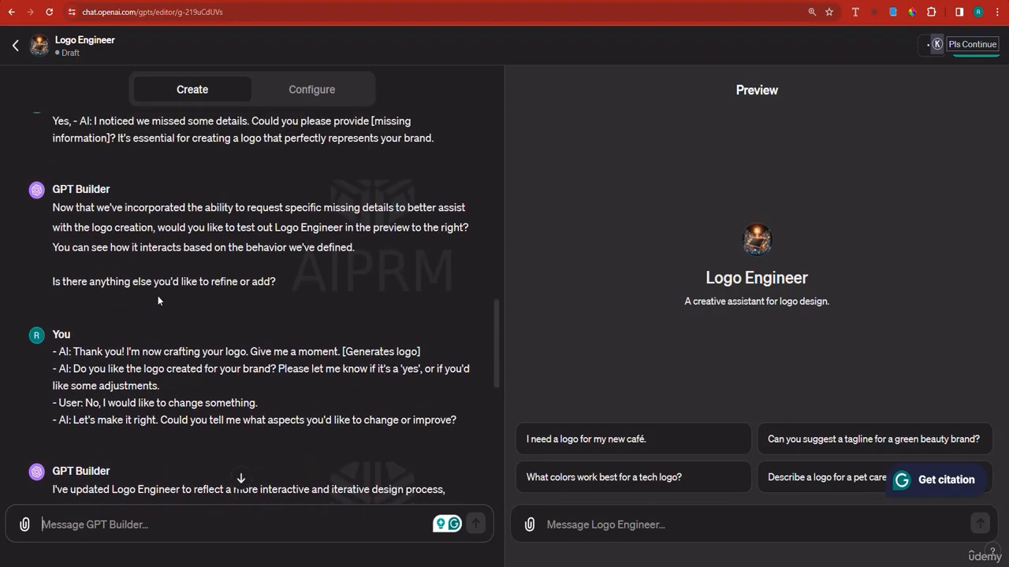
pyautogui.scroll(3, 162, 299)
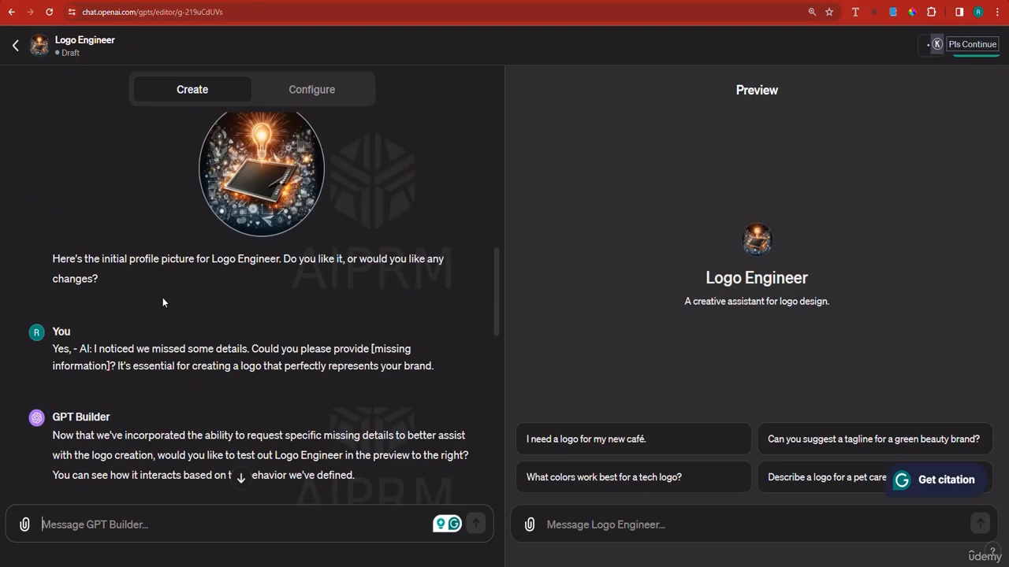
pyautogui.scroll(1, 286, 306)
pyautogui.scroll(-12, 332, 311)
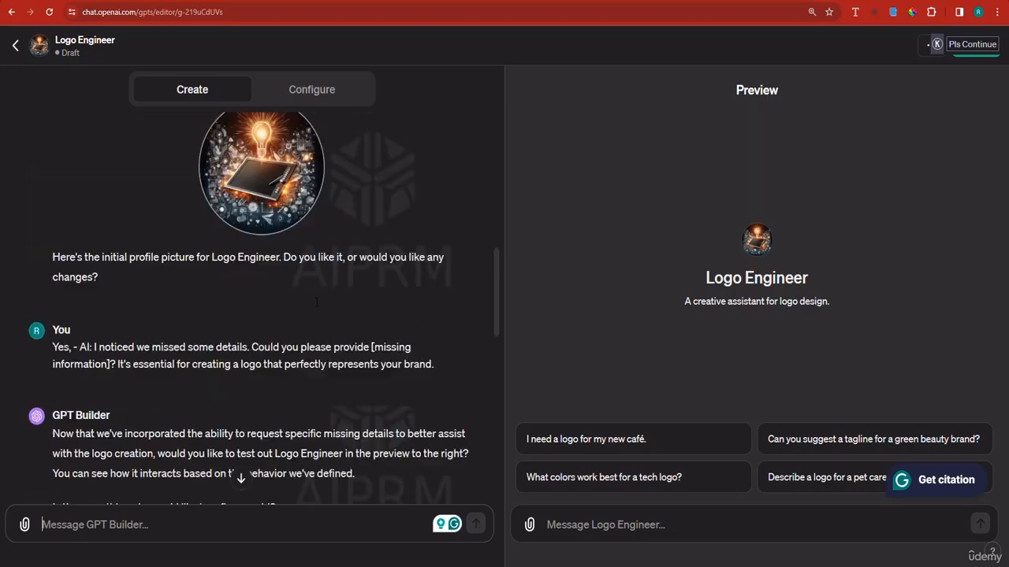
pyautogui.scroll(-1, 333, 310)
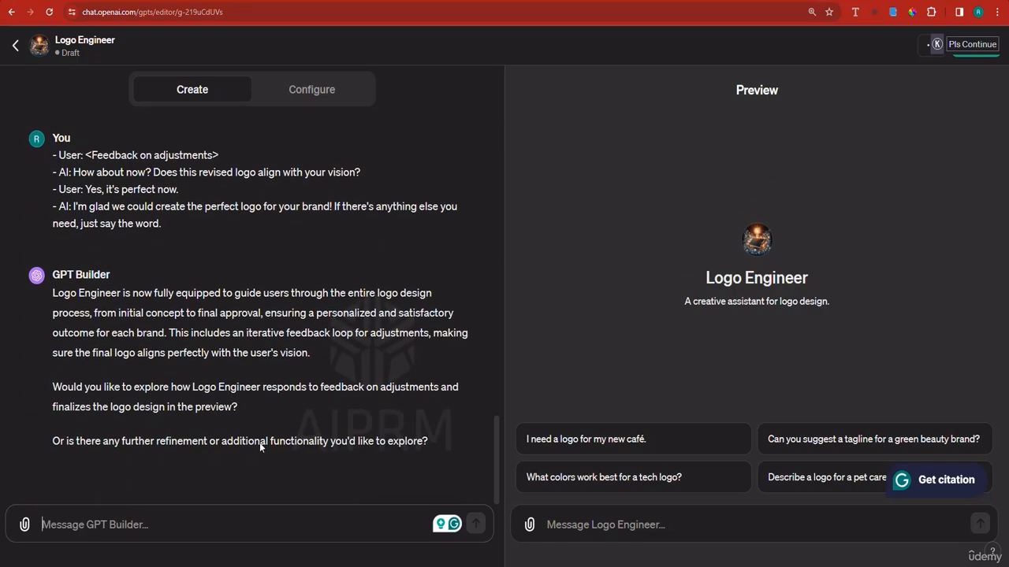
# Send the copied copyright and trademark responsibility disclaimer to the GPT Builder
pyautogui.click(178, 521)
pyautogui.hotkey('ctrl', 'v')
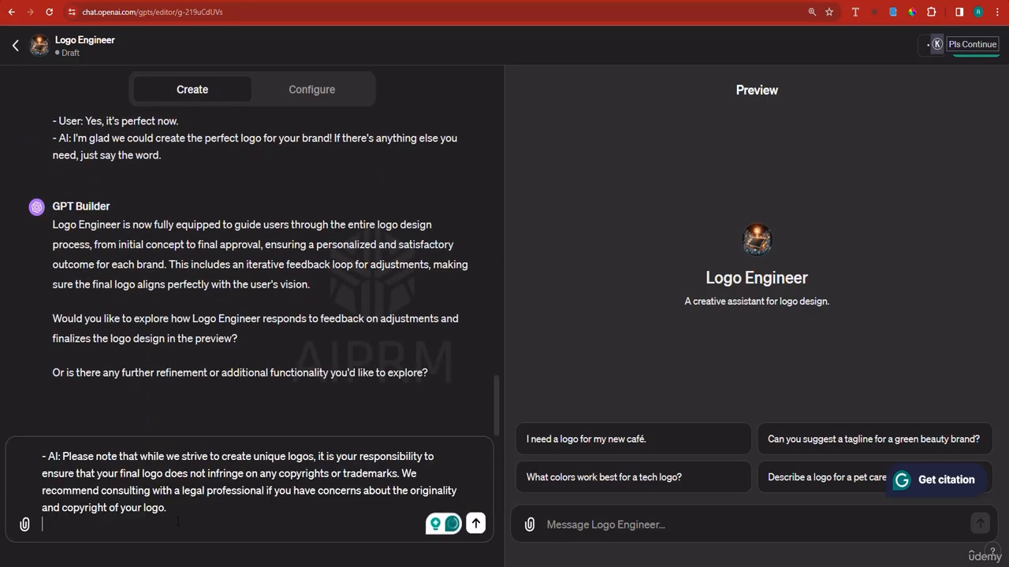
pyautogui.click(476, 528)
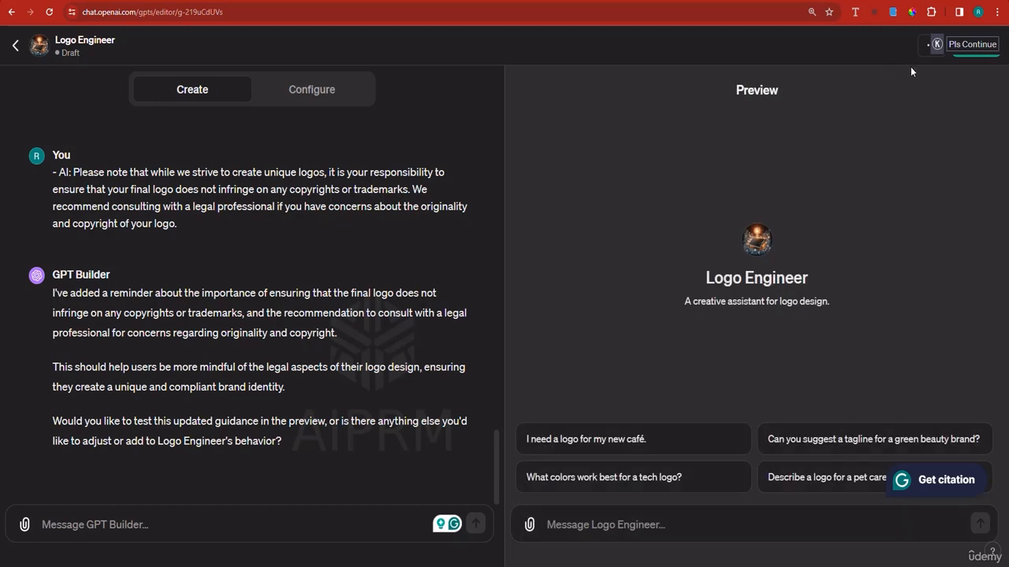
# Publish Logo Engineer to everyone under the DALL·E category and open the published GPT
pyautogui.click(974, 60)
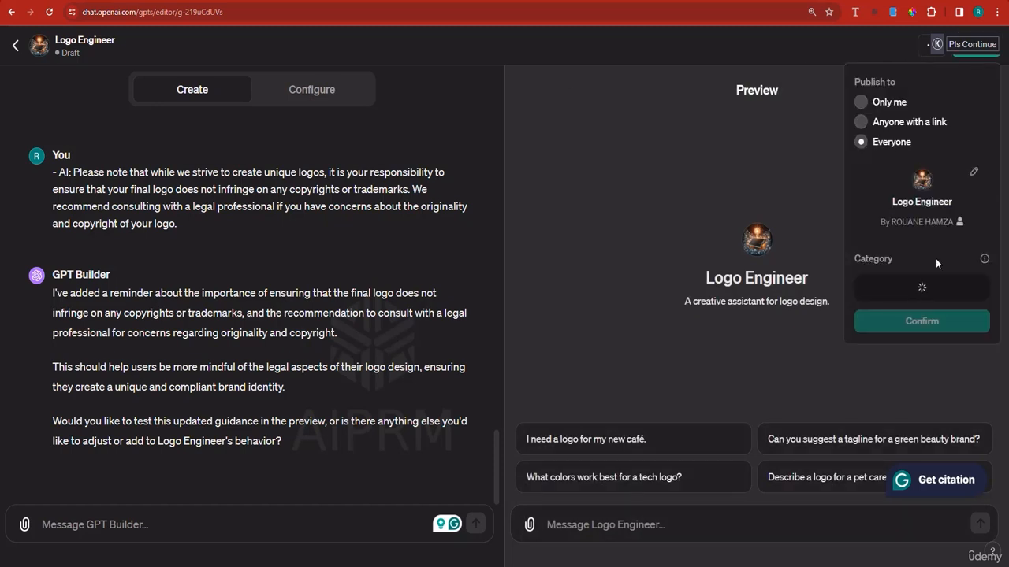
pyautogui.click(932, 290)
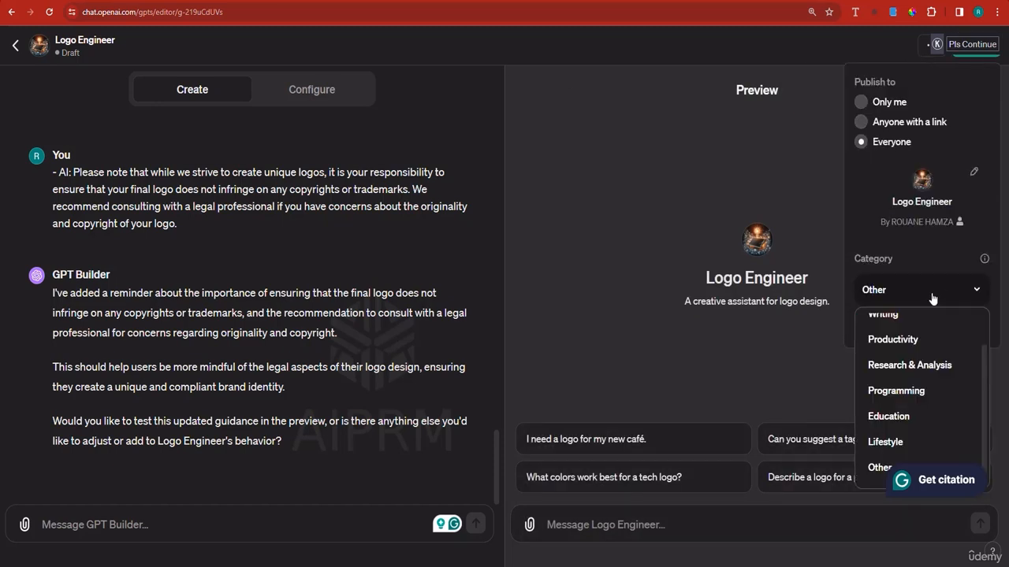
pyautogui.scroll(1, 903, 349)
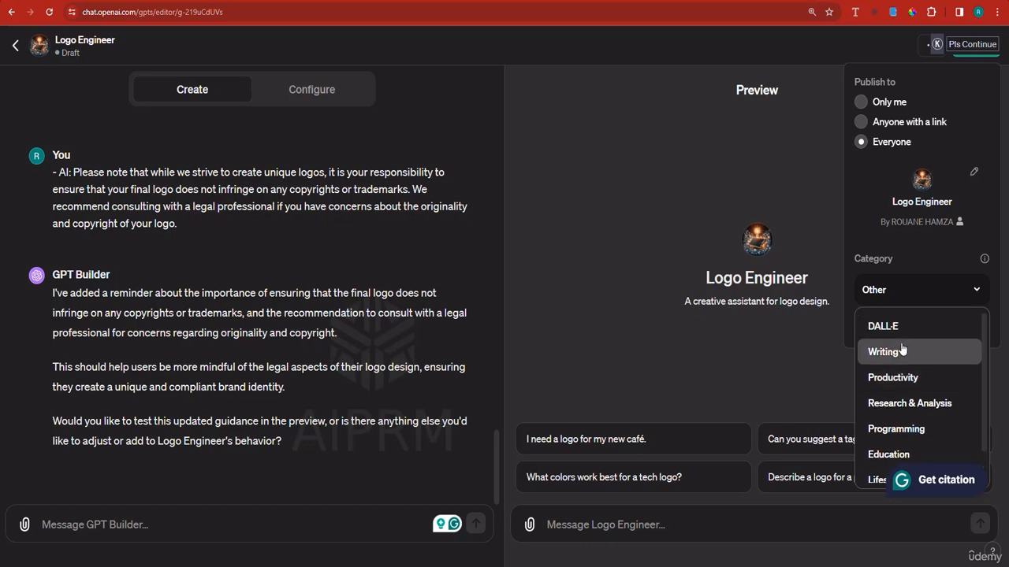
pyautogui.click(880, 324)
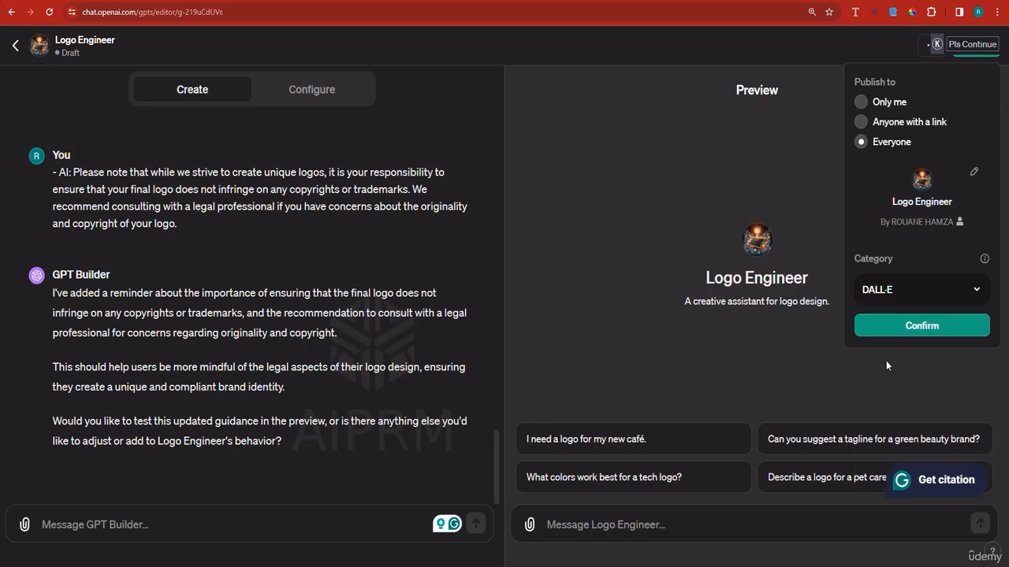
pyautogui.click(926, 334)
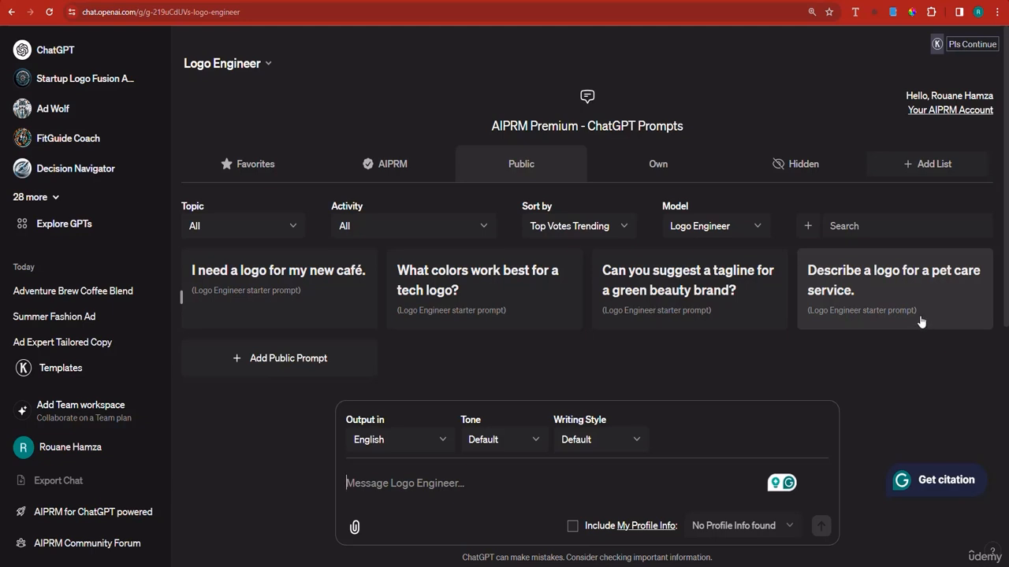
# Send Logo Engineer the request "my brand is passive income gen z, design a logo for me"
pyautogui.write('m')
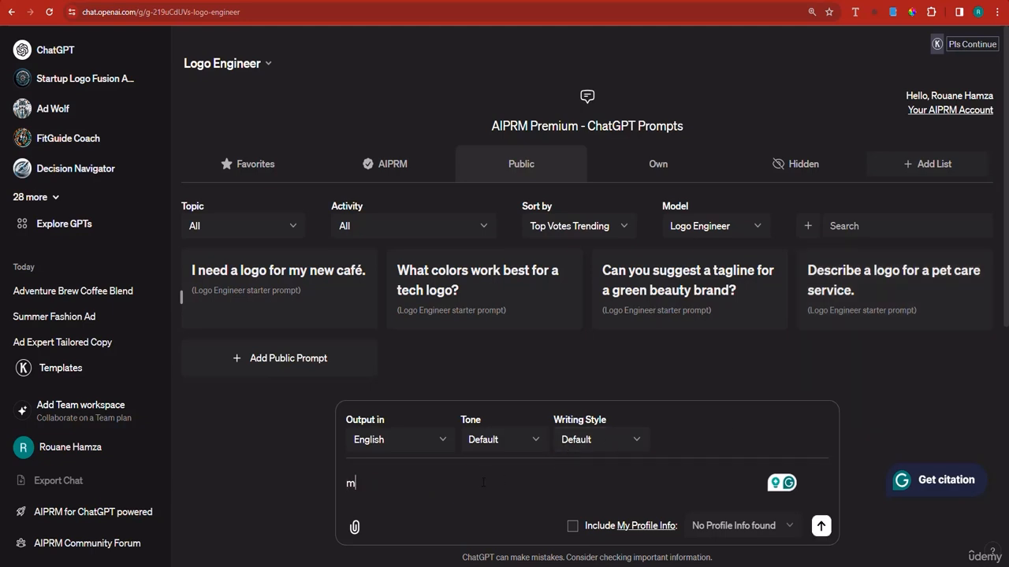
pyautogui.write('y brand is pas')
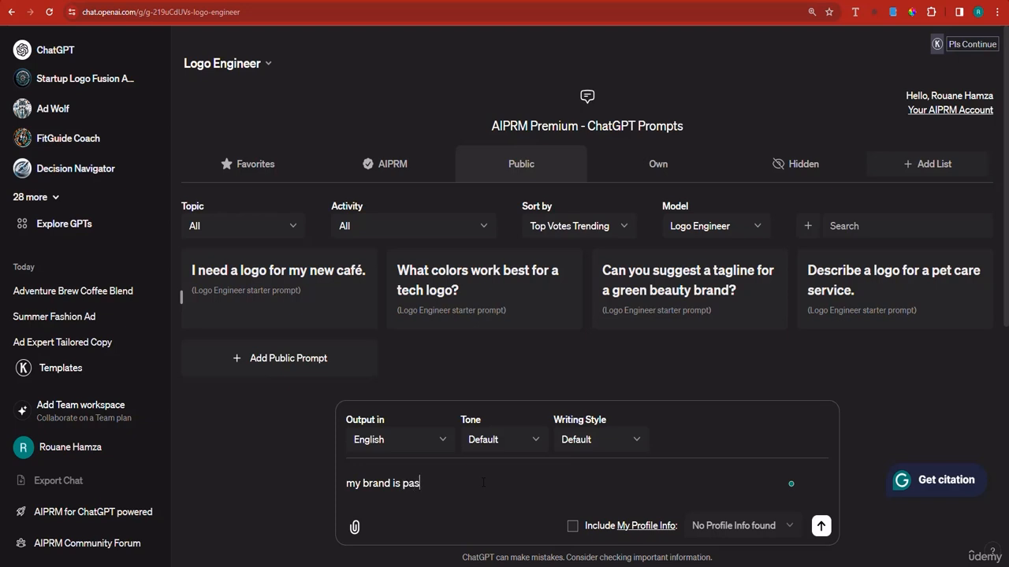
pyautogui.write('sive income gen z, design a log')
pyautogui.write(' fo')
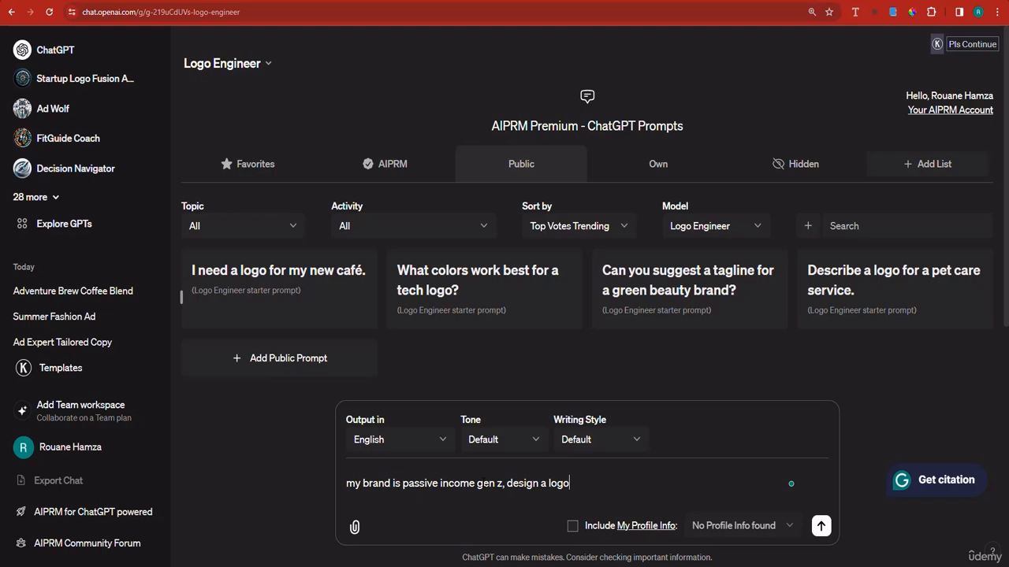
pyautogui.write(' for')
pyautogui.press('Return')
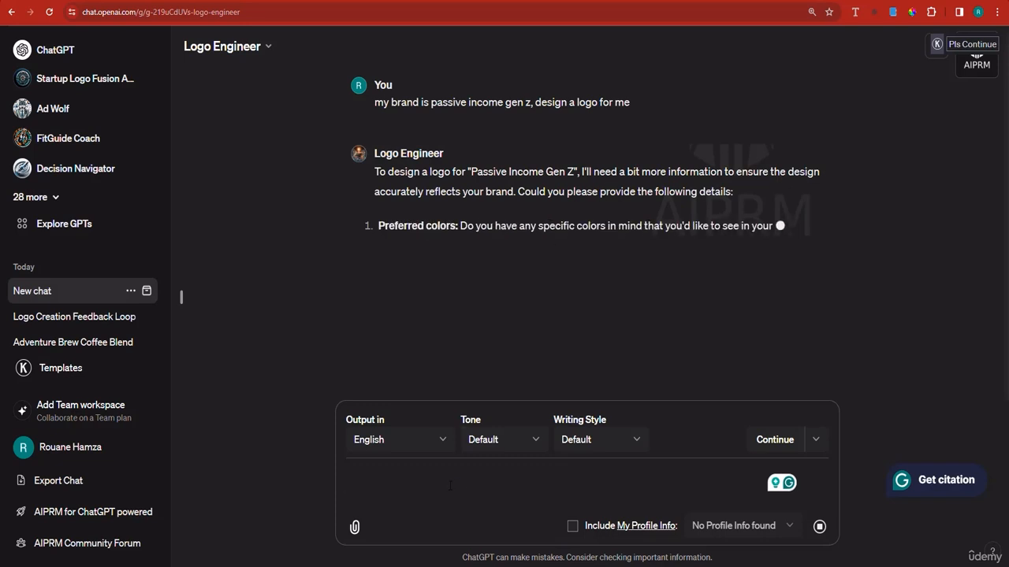
# Begin the reply to Logo Engineer's questions with the preferred colors, "1- green and purple"
pyautogui.write('1-')
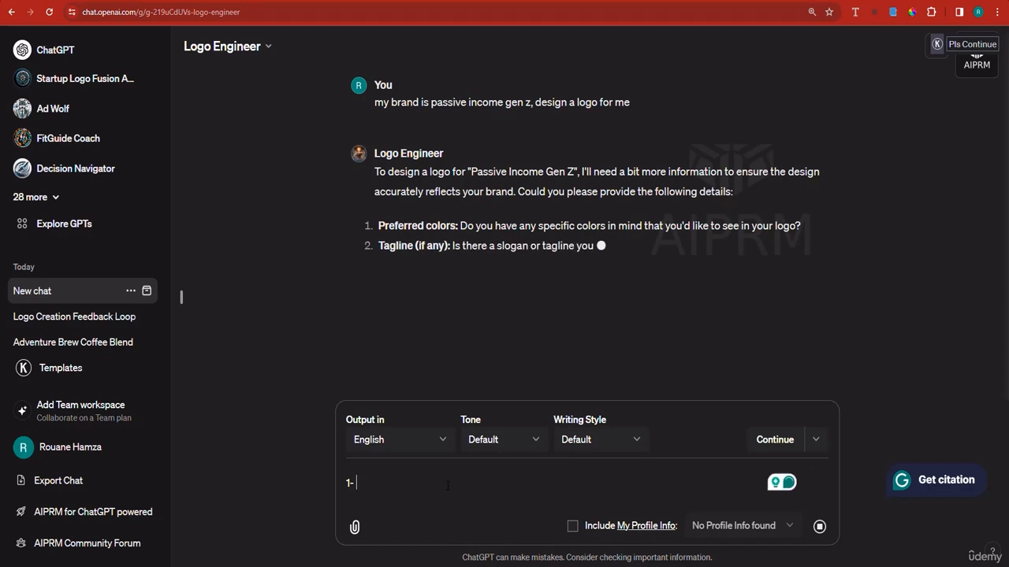
pyautogui.write(' green and purp')
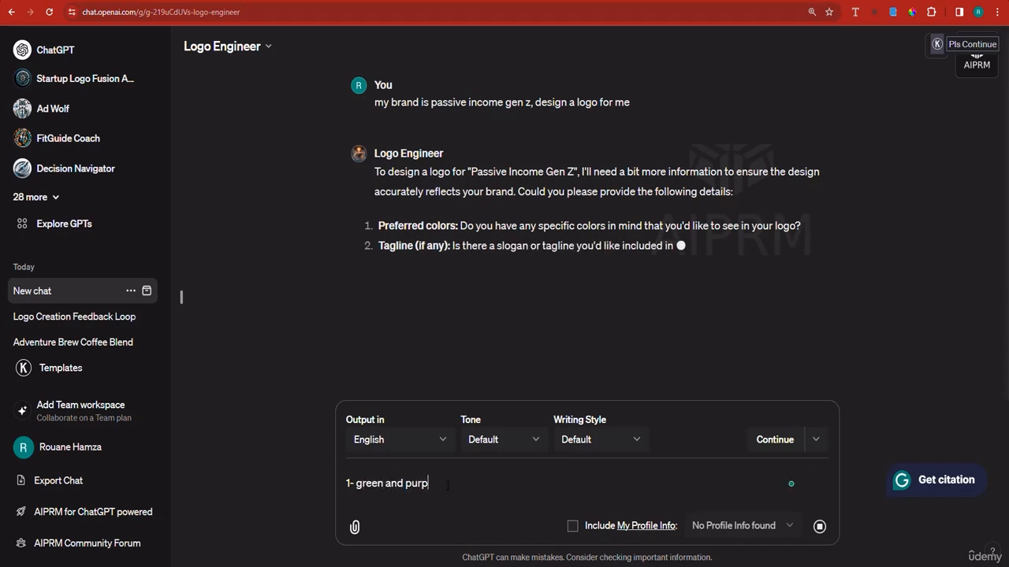
pyautogui.write('le')
pyautogui.hotkey('shift', 'Return')
# Add the tagline "2-empowering people to earn money online" on a new line and send the reply
pyautogui.write('2')
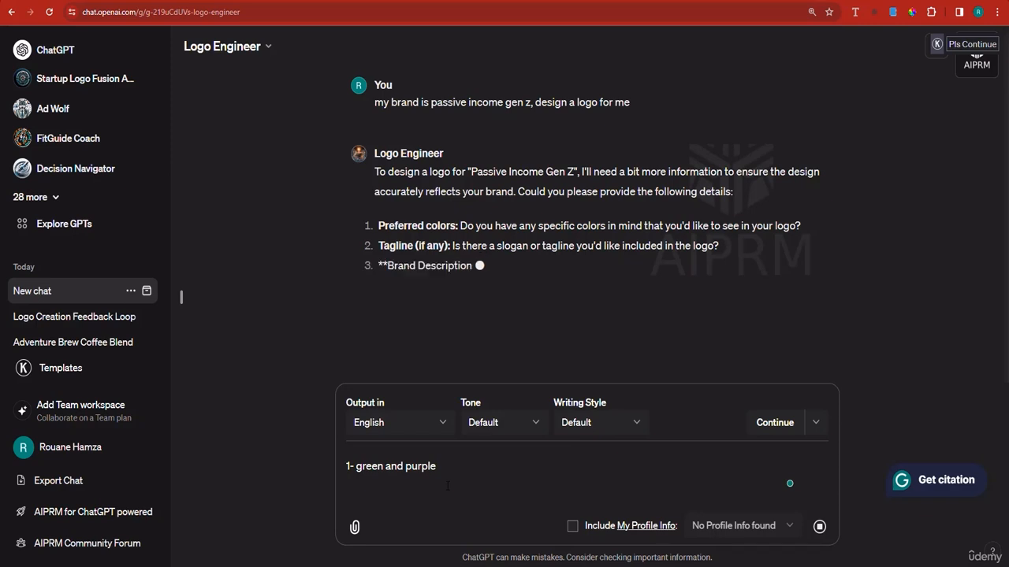
pyautogui.write('-')
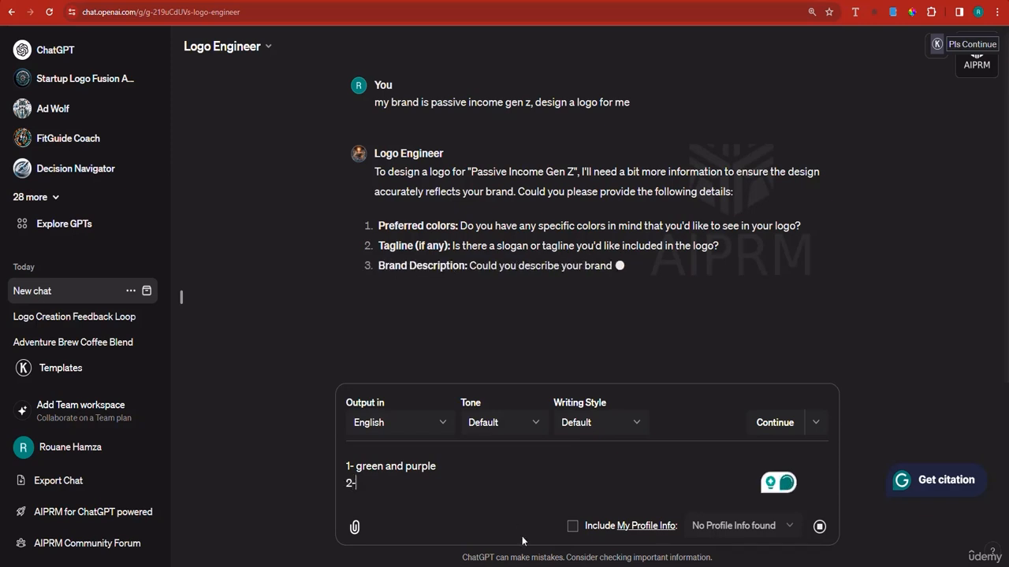
pyautogui.write('em')
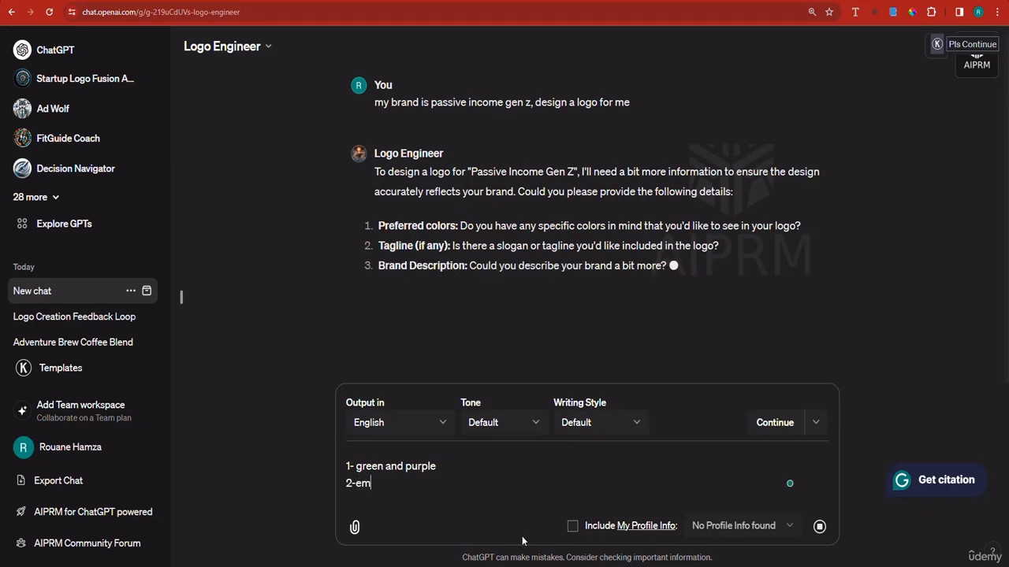
pyautogui.write('powering ')
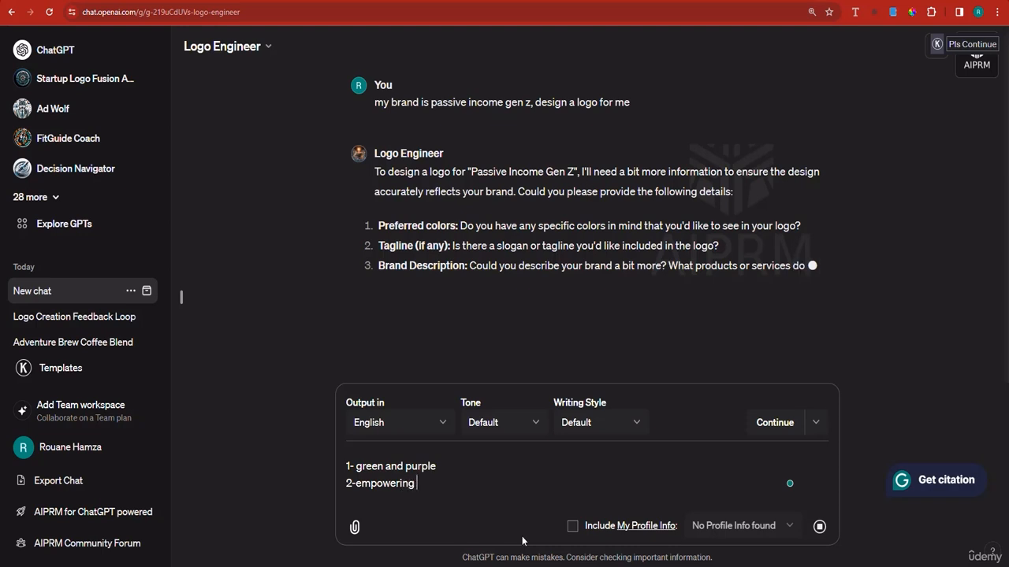
pyautogui.write('every')
pyautogui.press('BackSpace')
pyautogui.press('BackSpace')
pyautogui.press('BackSpace')
pyautogui.press('BackSpace')
pyautogui.press('BackSpace')
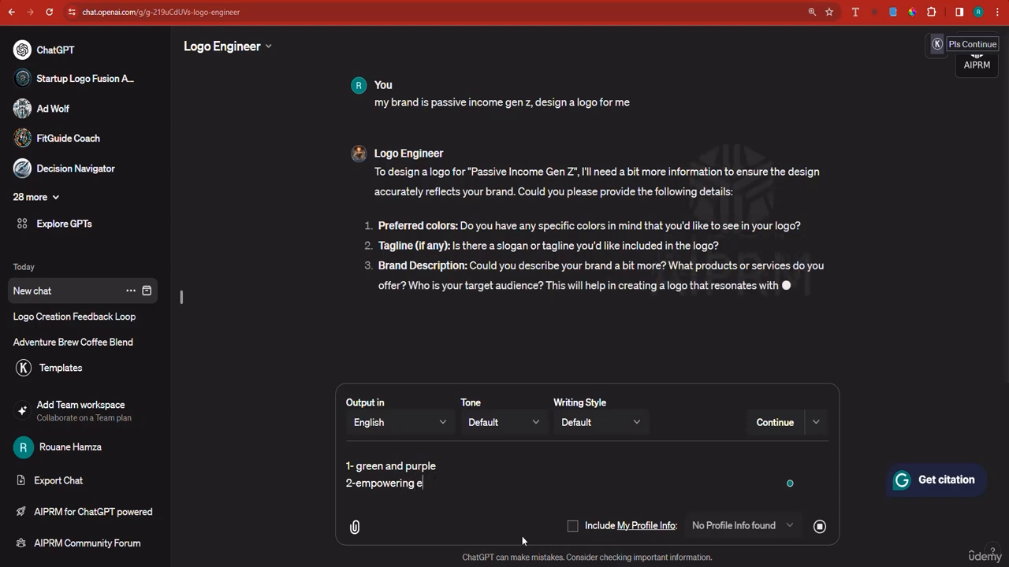
pyautogui.write('people to e')
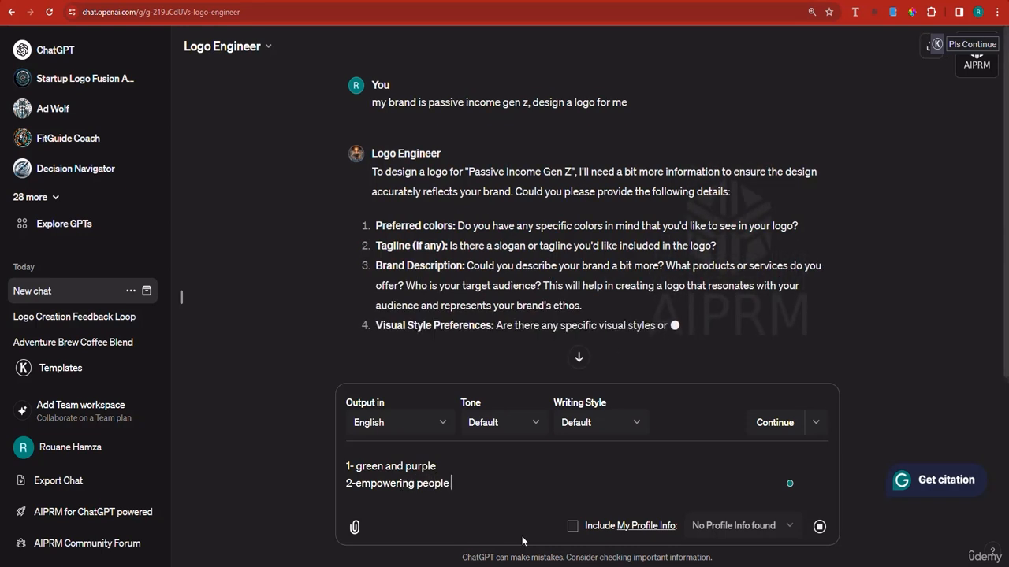
pyautogui.write('arn mo')
pyautogui.press('BackSpace')
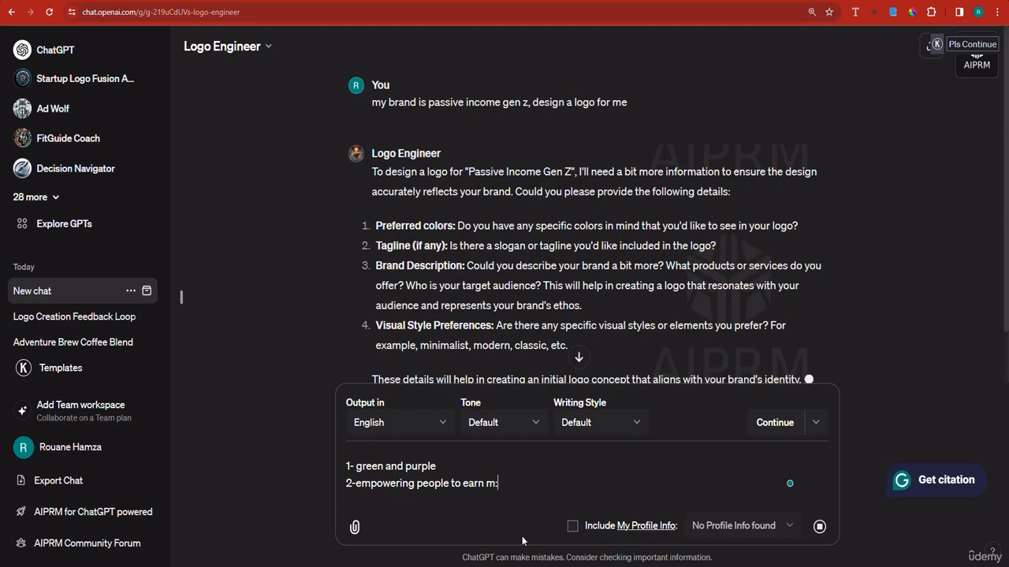
pyautogui.write('oney online')
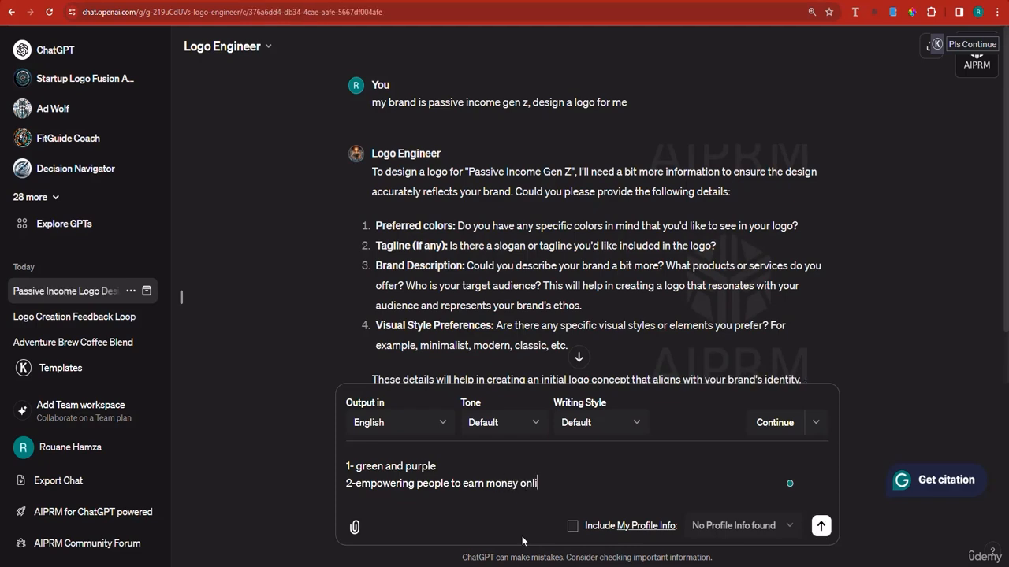
pyautogui.press('Return')
# Stop Logo Engineer's response to the incomplete reply
pyautogui.write('3-')
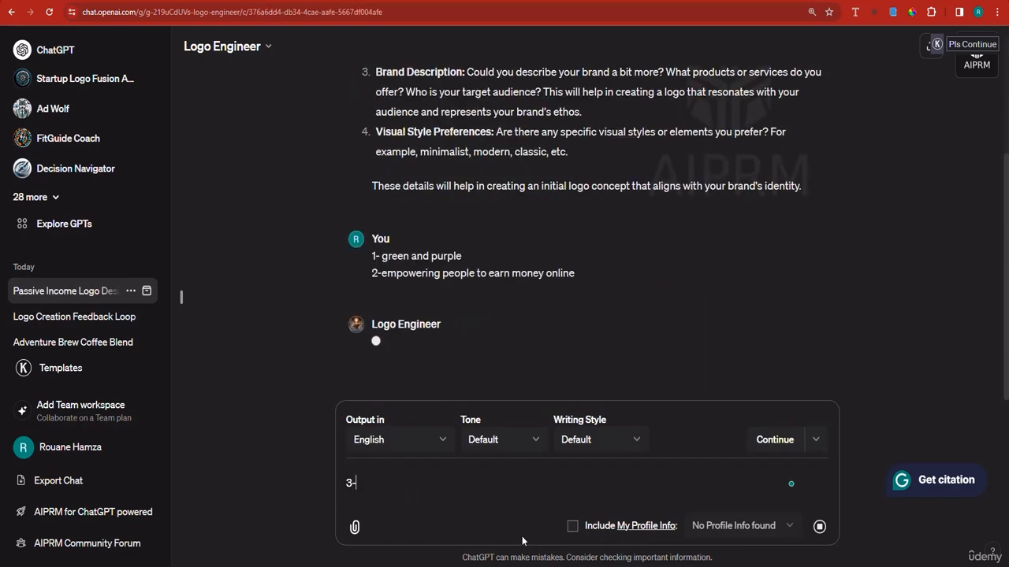
pyautogui.scroll(1, 438, 335)
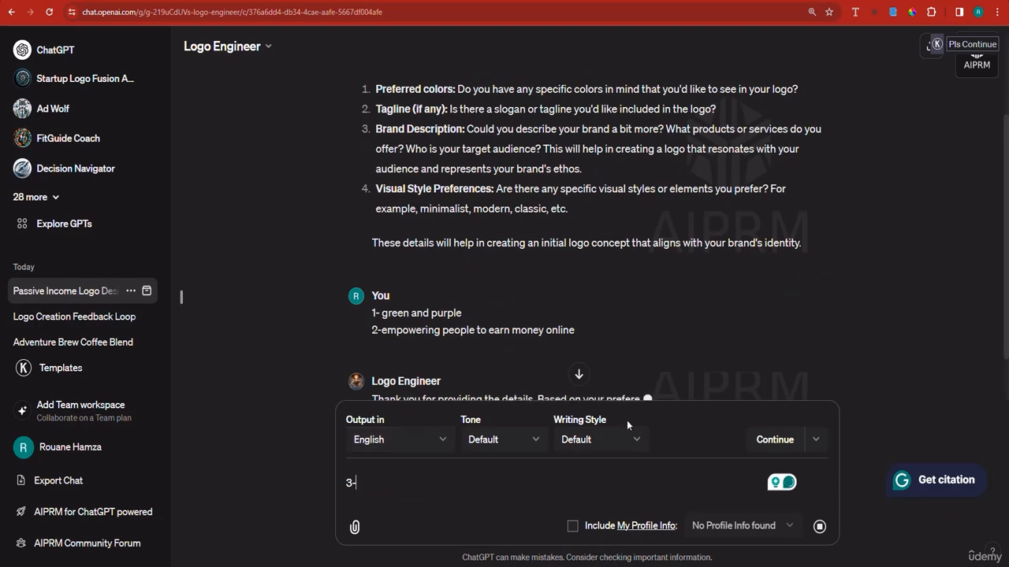
pyautogui.click(818, 526)
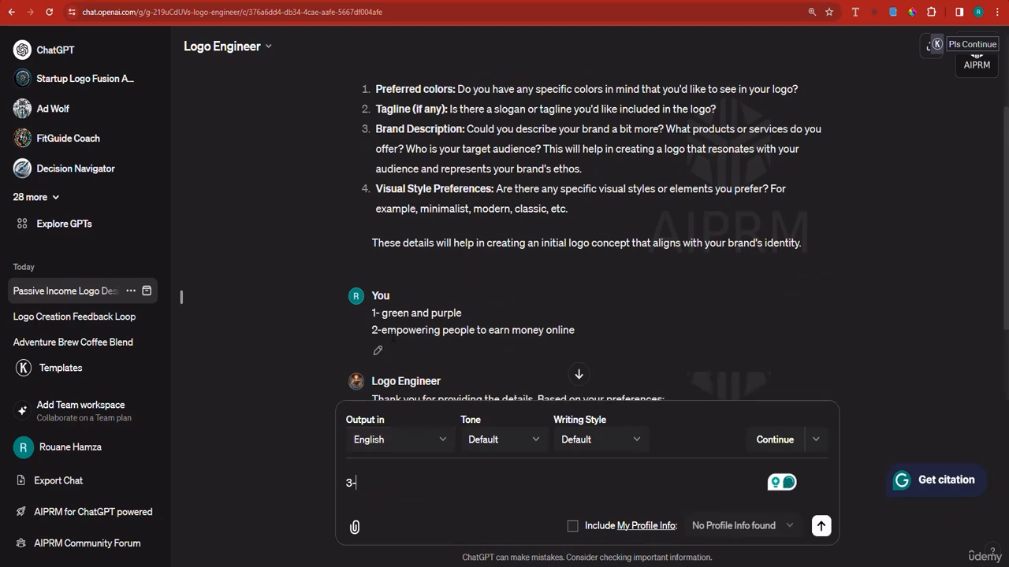
# Edit the sent reply to add the brand description "3-The world's best Online Passive Income University" after the tagline
pyautogui.click(376, 353)
pyautogui.write('3')
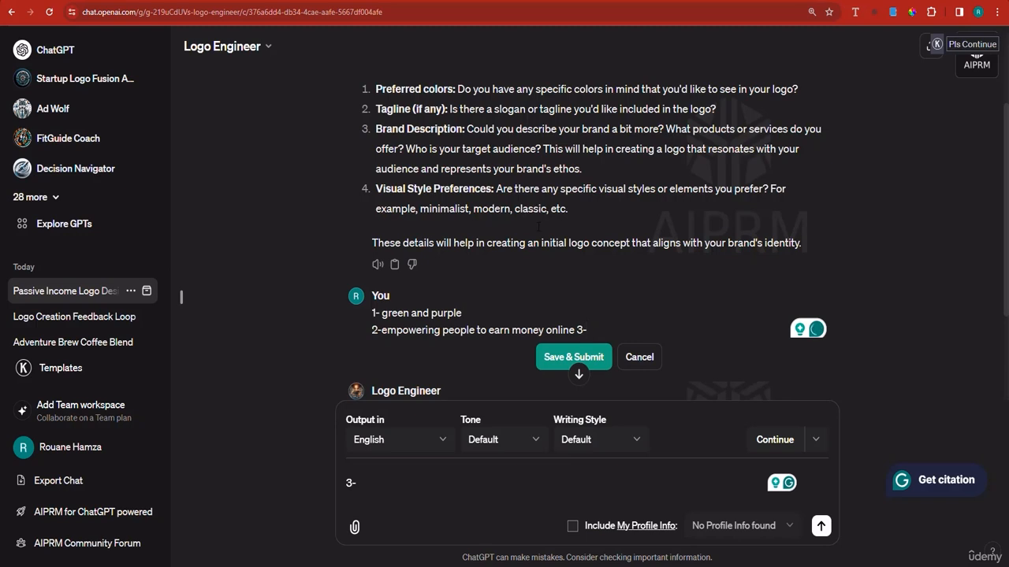
pyautogui.write('-')
pyautogui.write("The world's best Online Passive Income University")
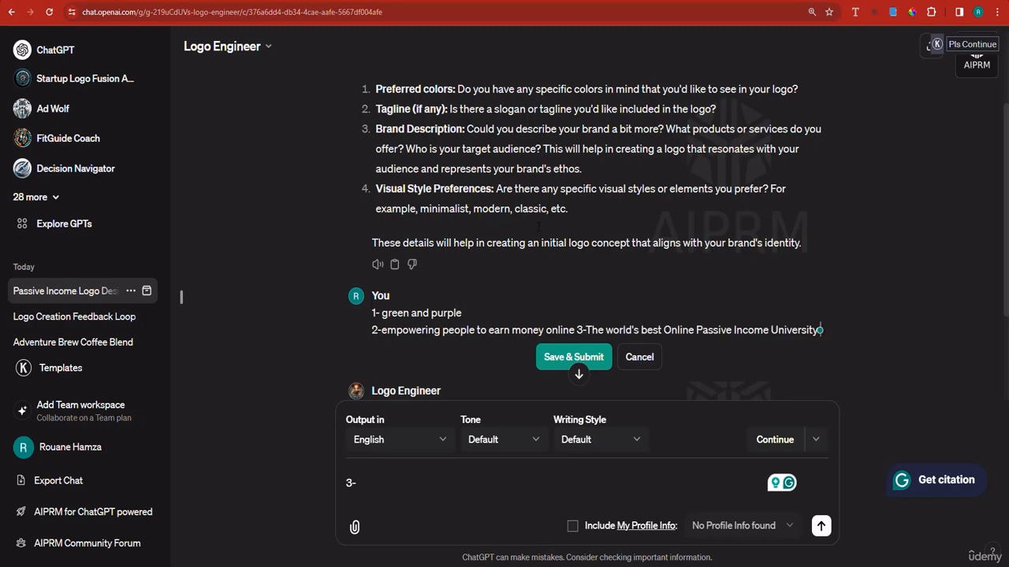
# Add the visual style "4-minimalist" on a new line of the edited reply and resubmit it
pyautogui.hotkey('shift', 'Return')
pyautogui.write('4')
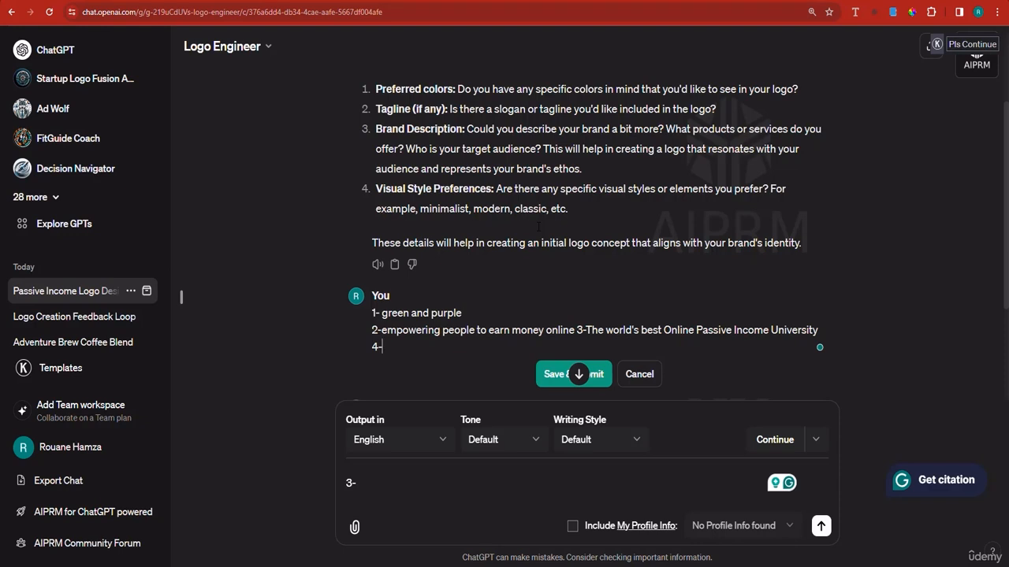
pyautogui.write('-minimalist')
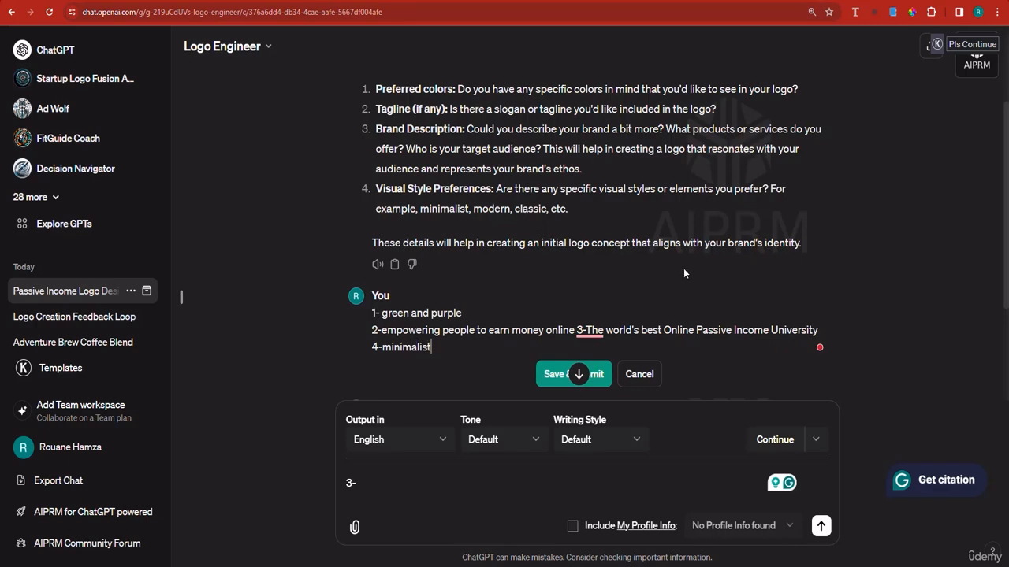
pyautogui.click(557, 378)
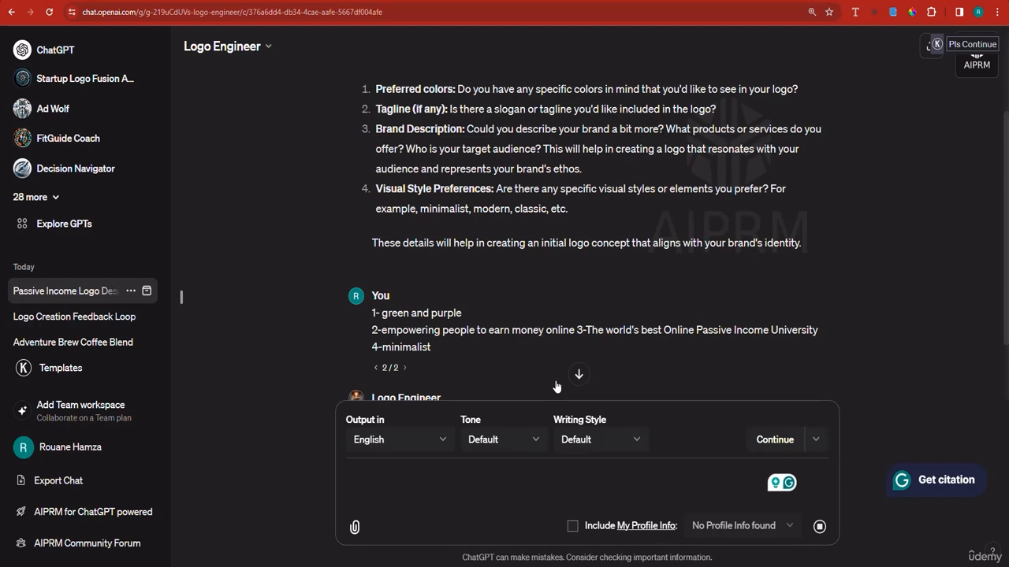
# Examine the generated Passive Income Gen Z logo at full size and return to the conversation
pyautogui.scroll(-2, 521, 360)
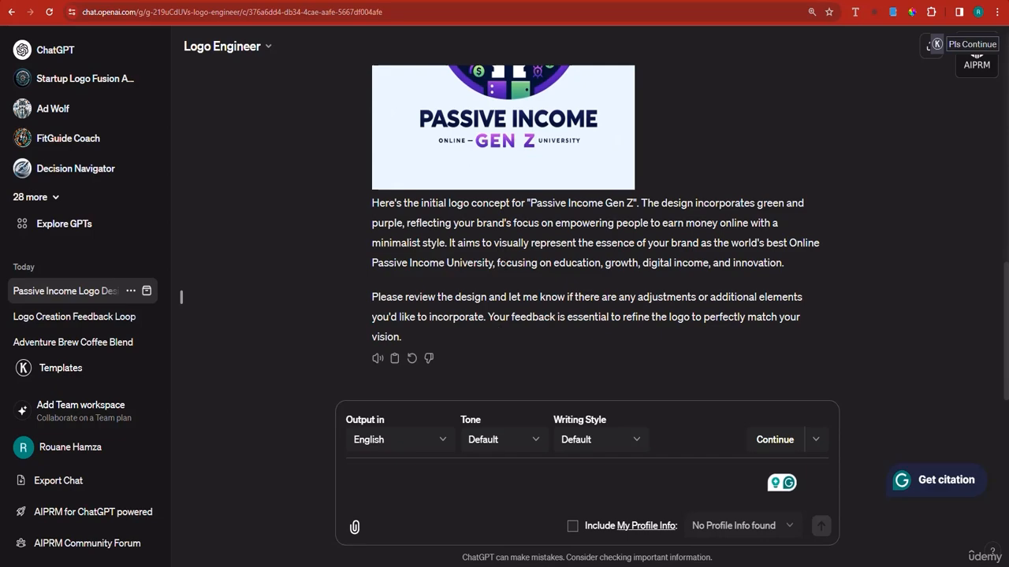
pyautogui.scroll(2, 498, 322)
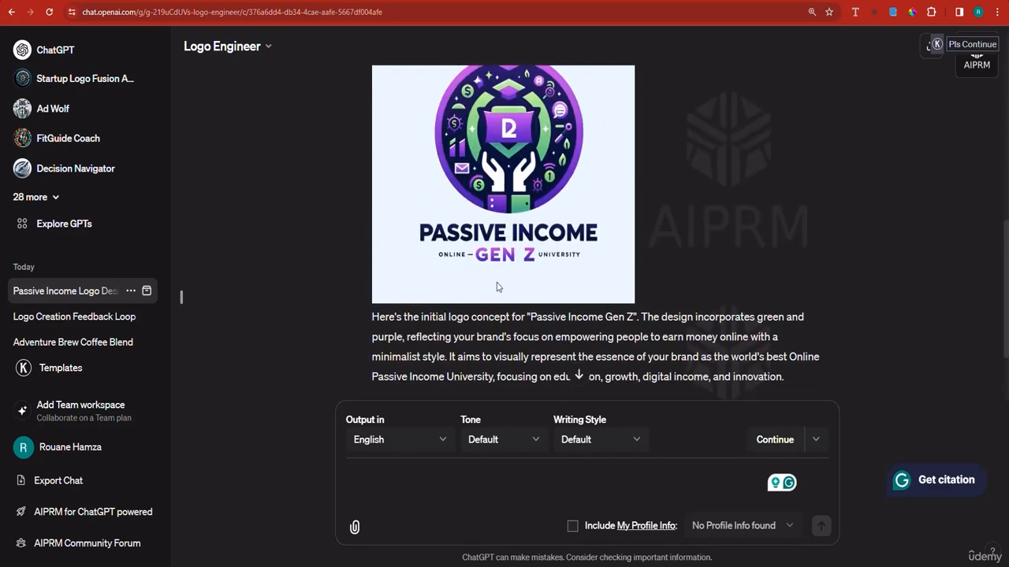
pyautogui.click(505, 196)
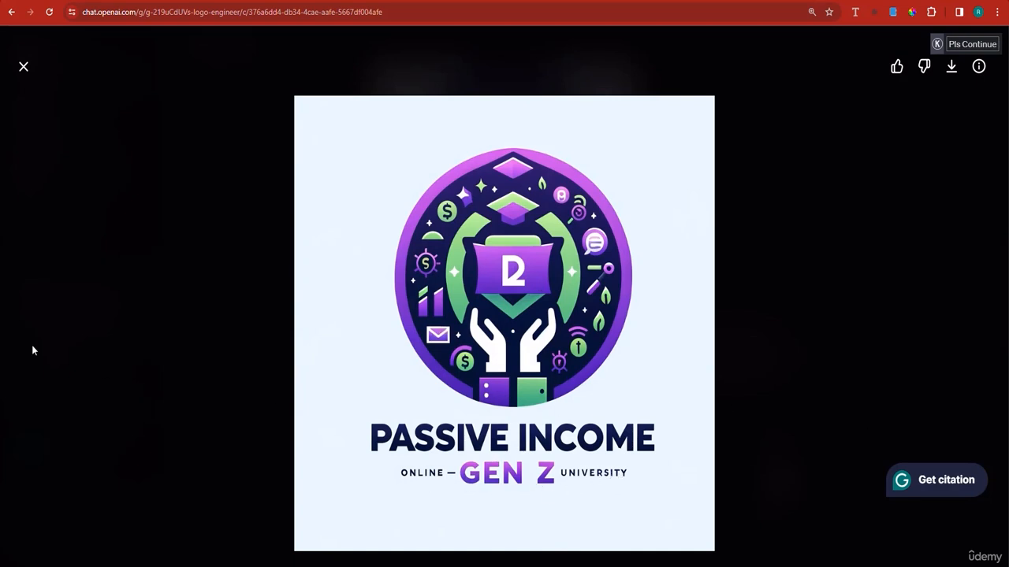
pyautogui.click(24, 68)
pyautogui.scroll(-3, 741, 380)
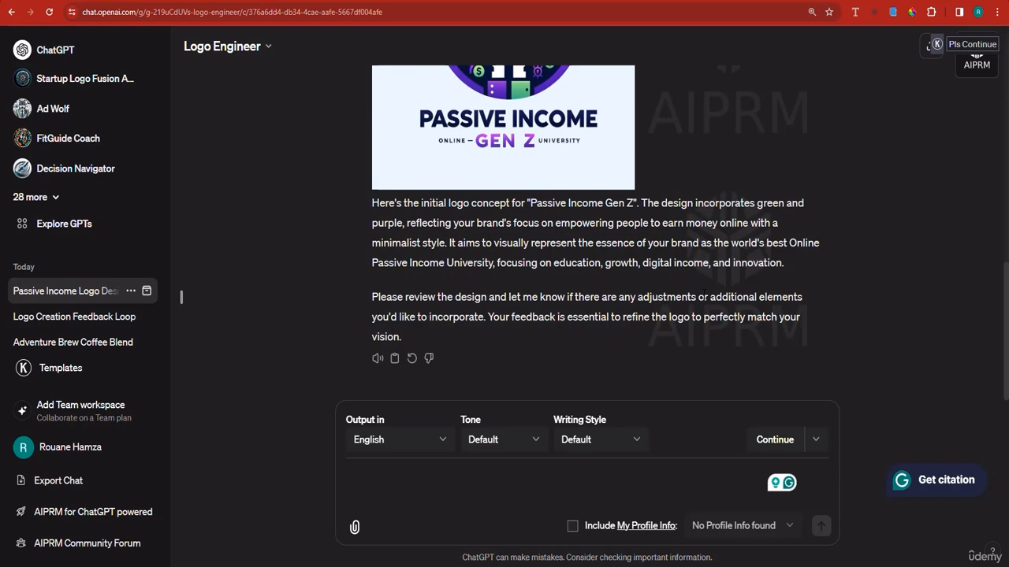
# Download the generated Passive Income Gen Z logo from its enlarged view and close that view
pyautogui.click(547, 159)
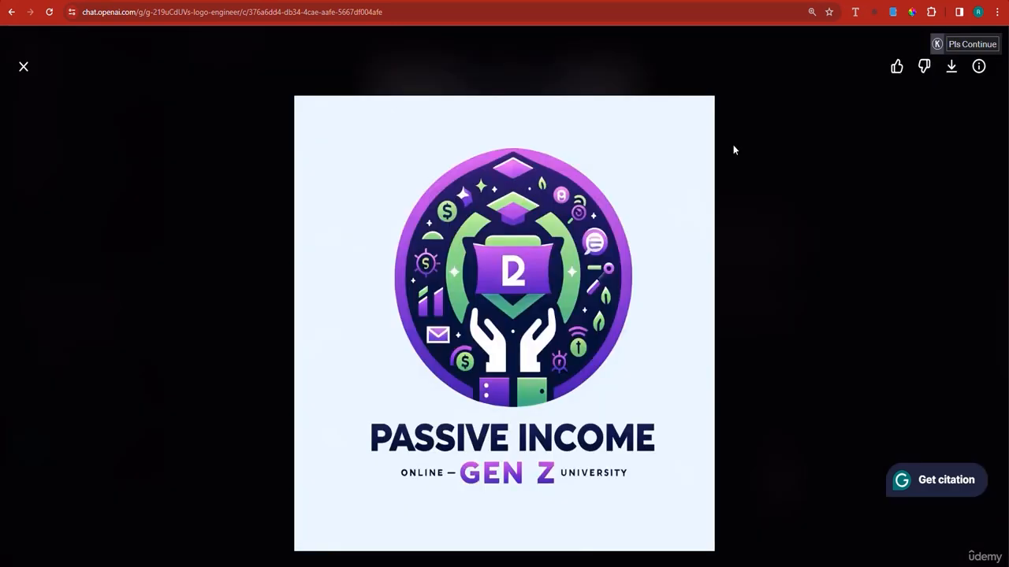
pyautogui.click(951, 69)
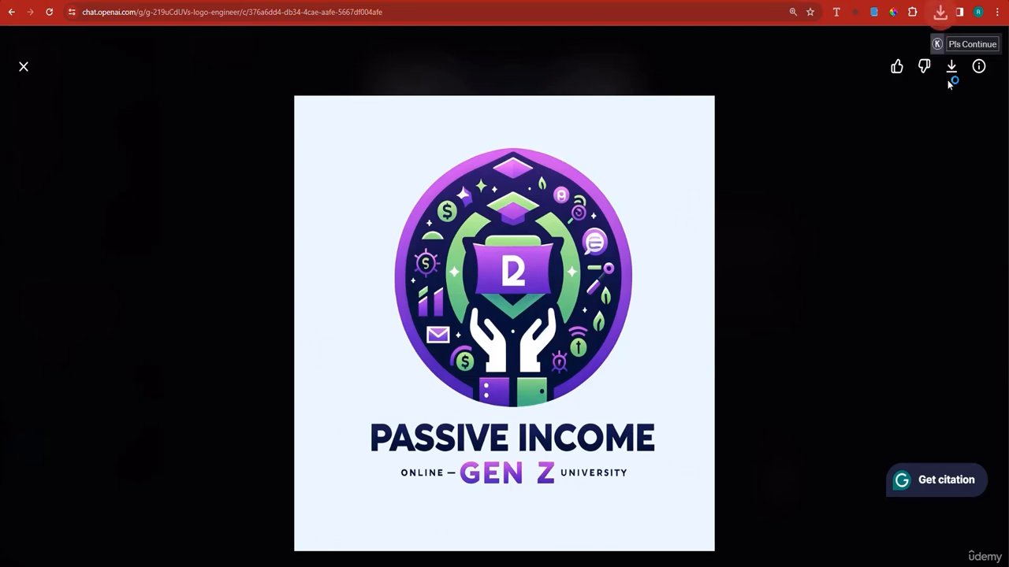
pyautogui.click(940, 12)
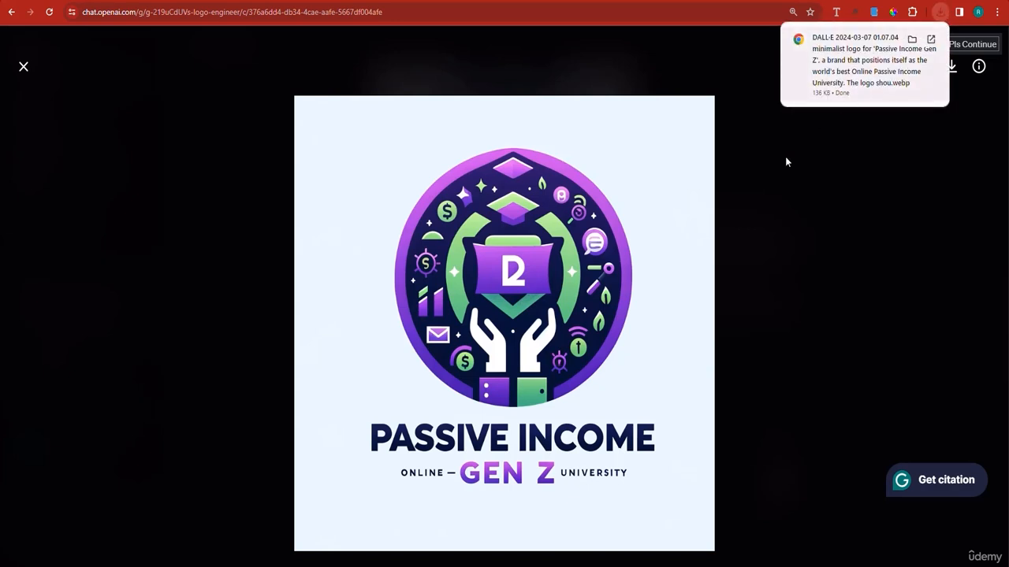
pyautogui.rightClick(503, 249)
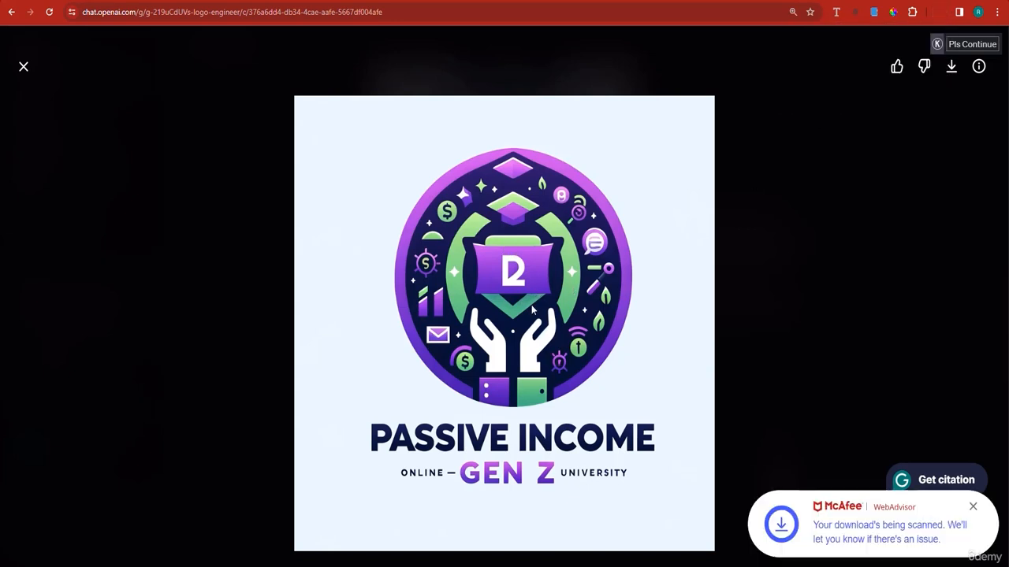
pyautogui.click(537, 290)
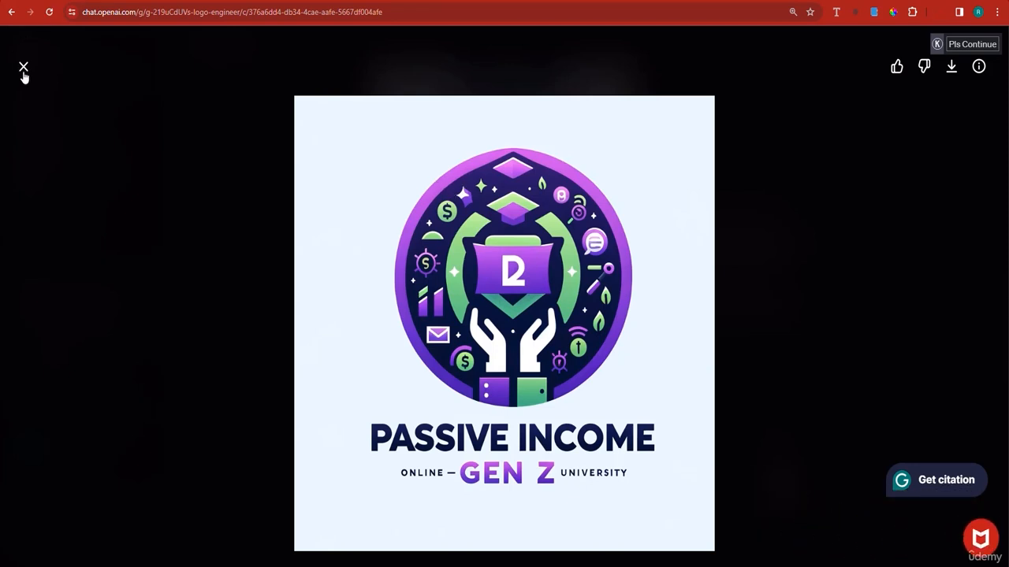
pyautogui.click(266, 239)
pyautogui.scroll(2, 268, 241)
pyautogui.scroll(-2, 461, 303)
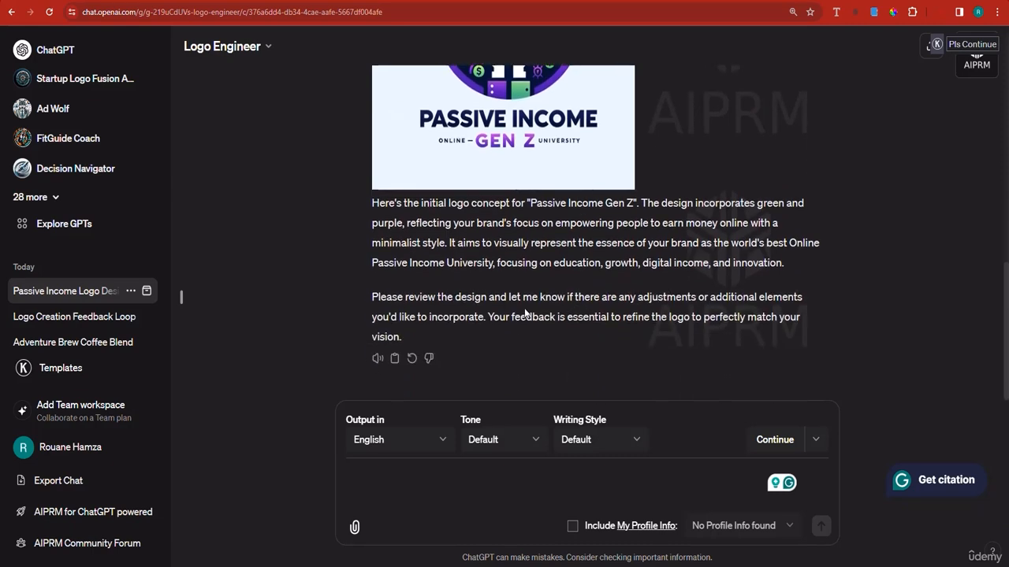
pyautogui.scroll(4, 522, 315)
pyautogui.scroll(-4, 523, 316)
pyautogui.scroll(4, 523, 316)
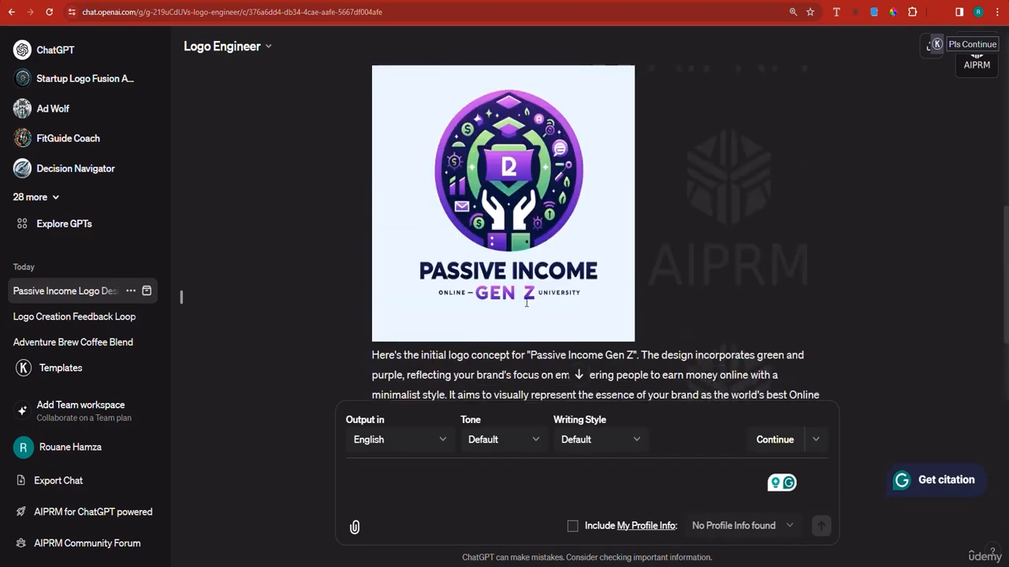
pyautogui.scroll(-4, 522, 315)
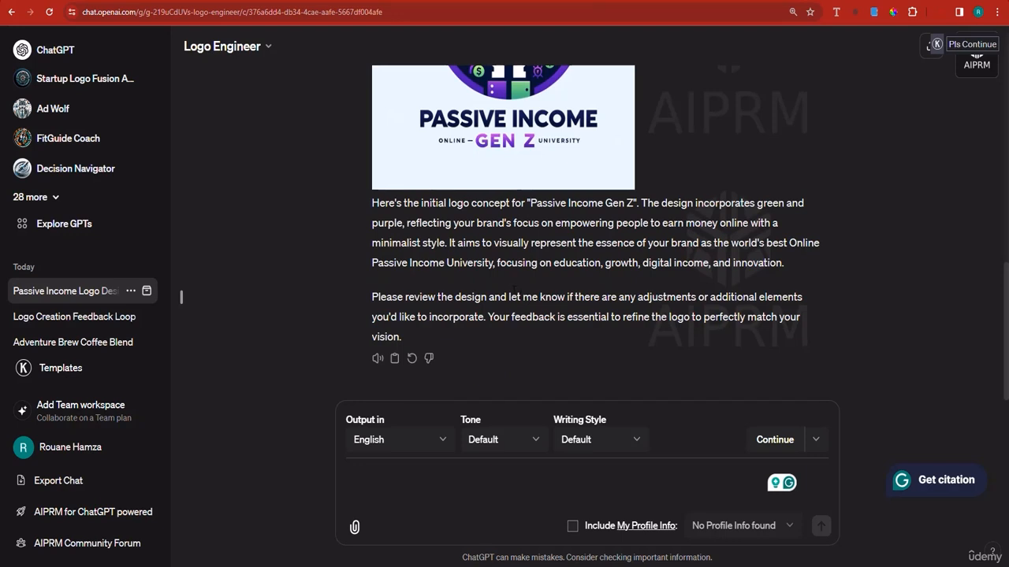
pyautogui.press('super')
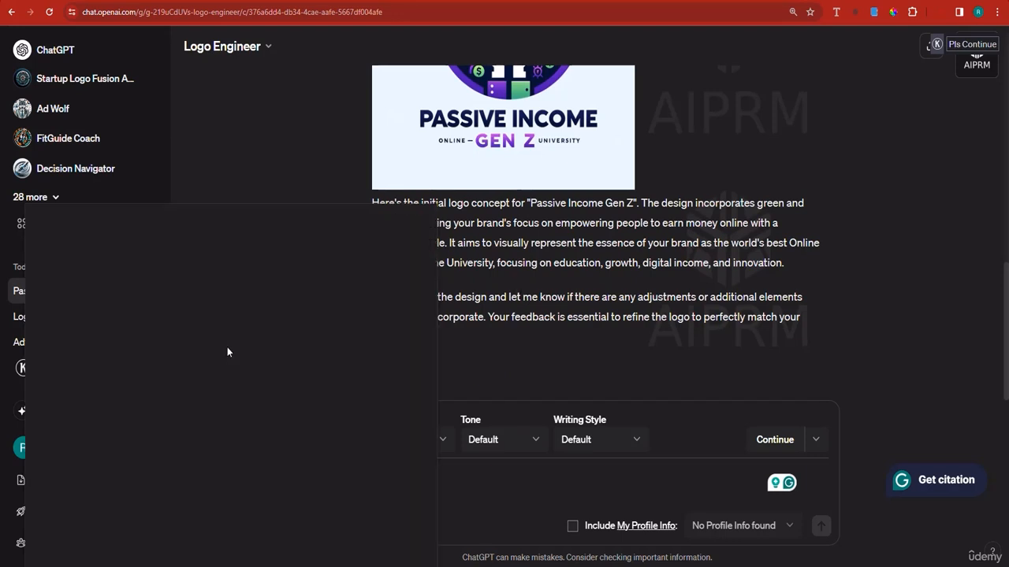
pyautogui.click(537, 171)
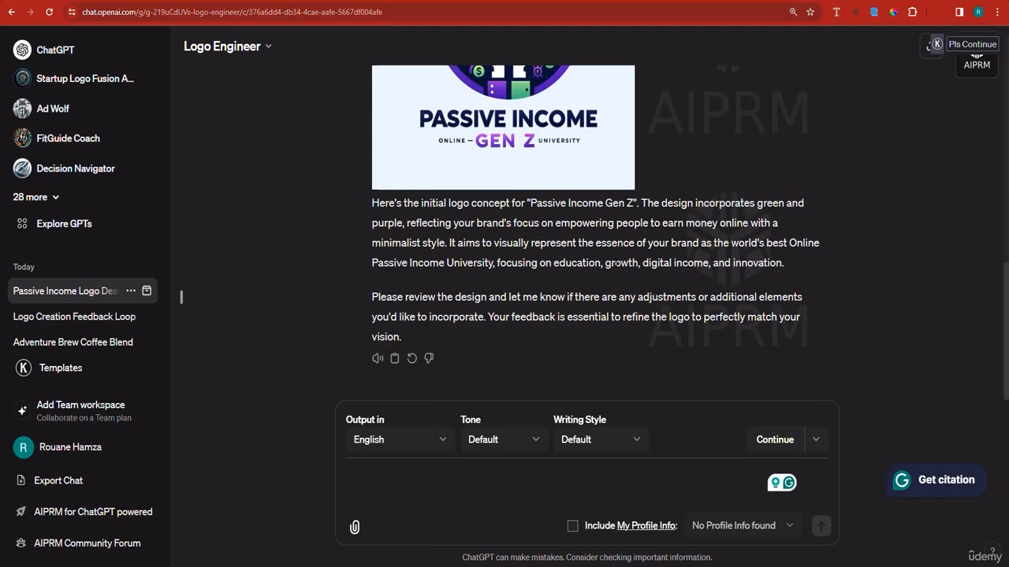